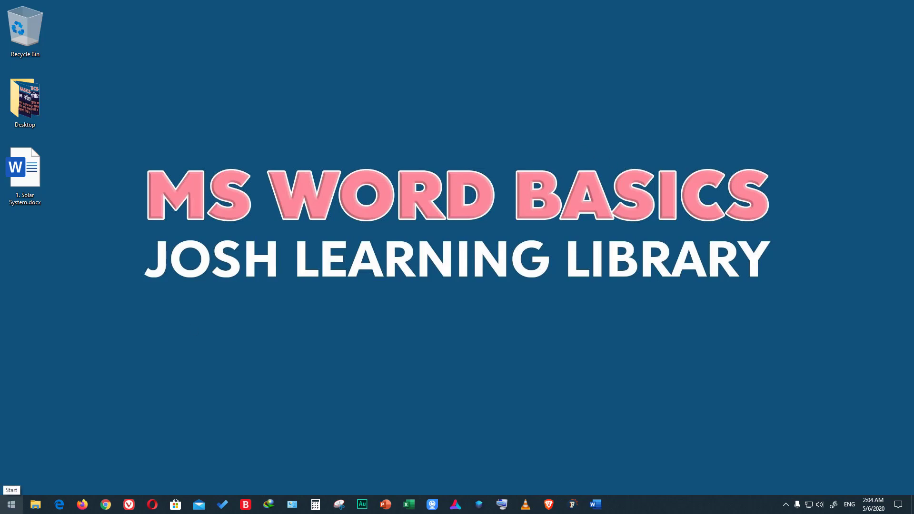
# - Launch Microsoft Word from the Start menu's app list under W
pyautogui.click(11, 504)
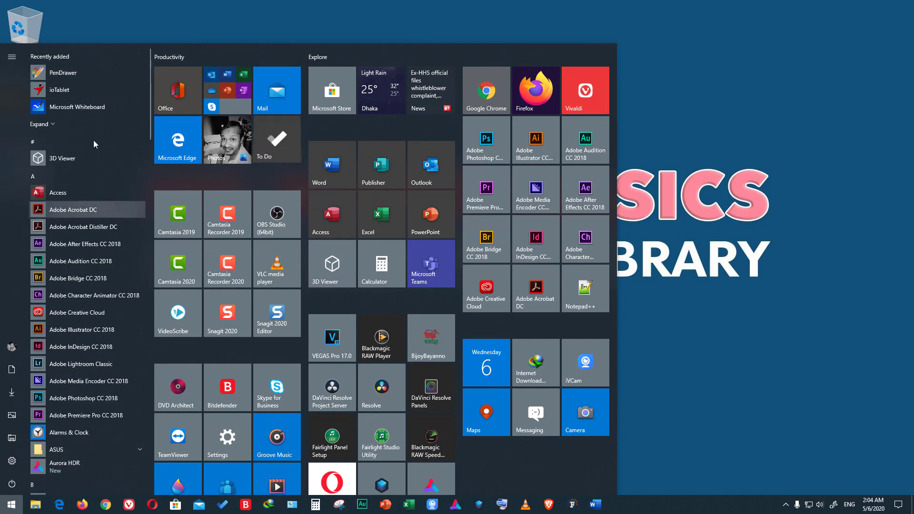
pyautogui.scroll(-4, 88, 98)
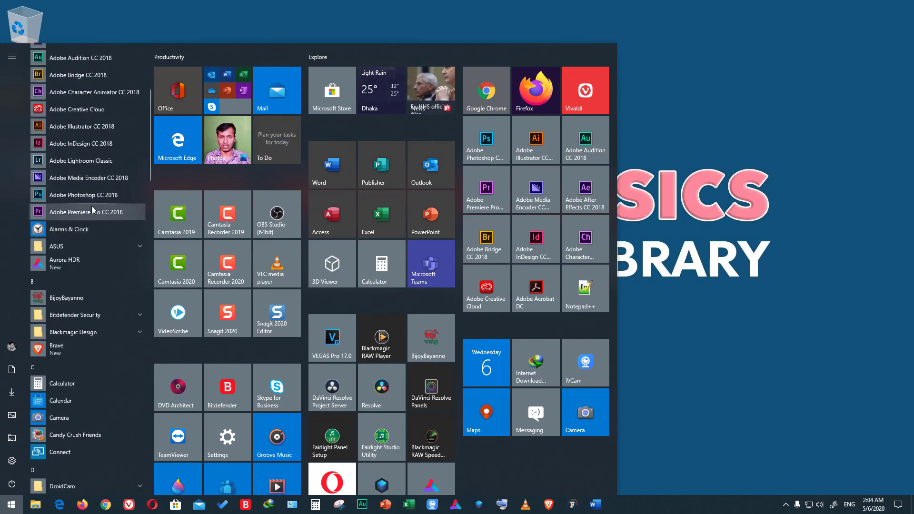
pyautogui.scroll(-9, 94, 210)
pyautogui.scroll(-5, 84, 246)
pyautogui.scroll(-5, 78, 236)
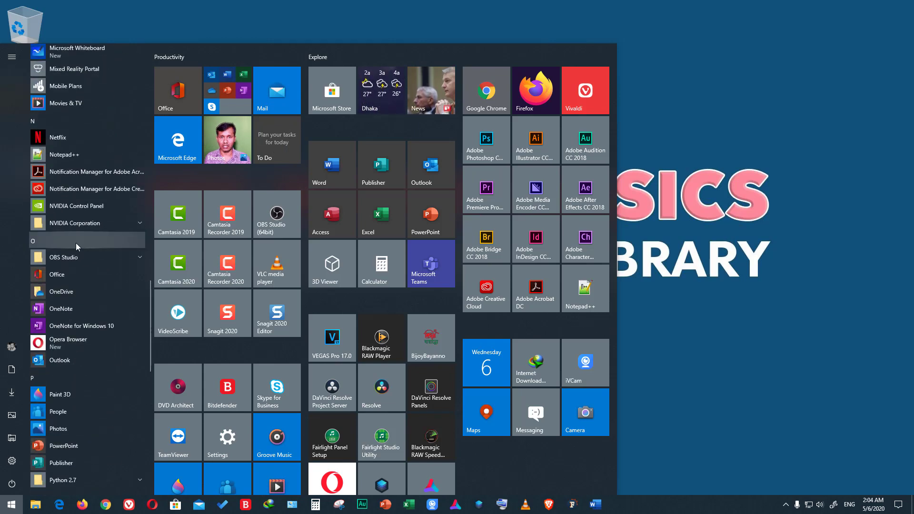
pyautogui.scroll(-6, 119, 245)
pyautogui.scroll(-6, 118, 367)
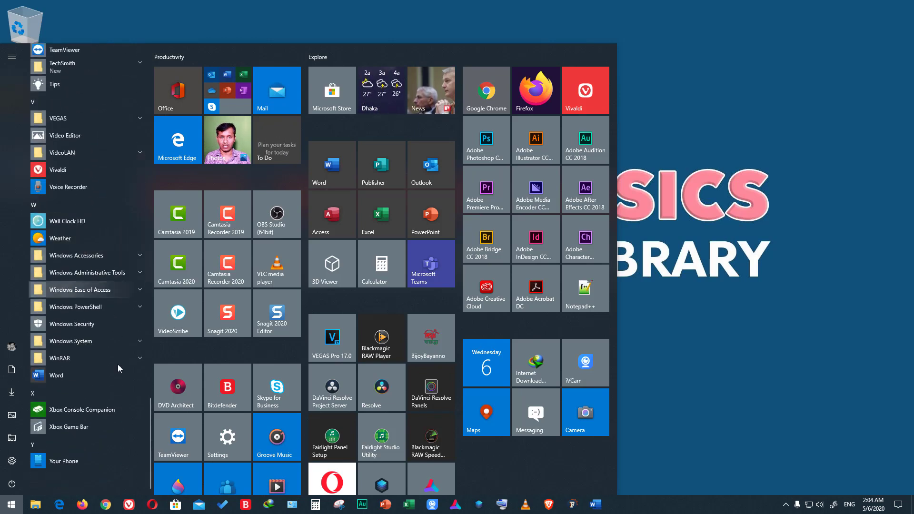
pyautogui.click(58, 376)
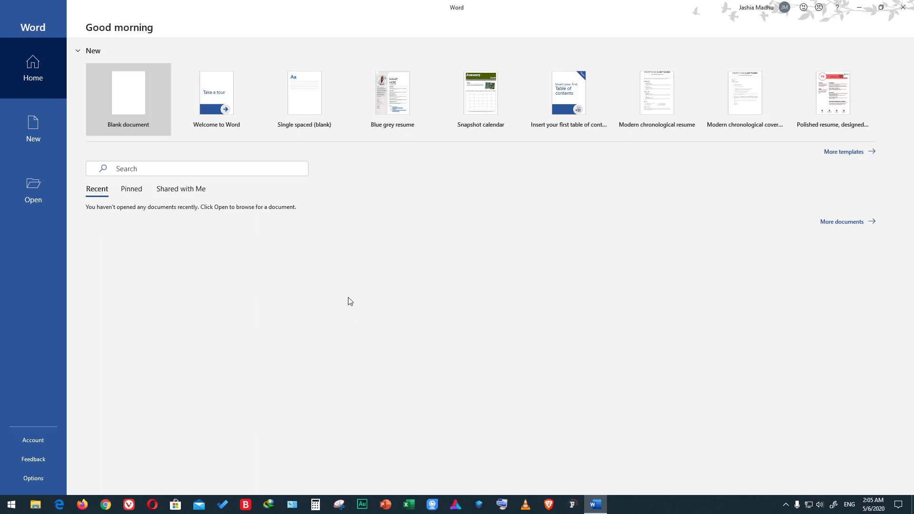
# - Browse to the Desktop in the Open dialog and select 1. Solar System.docx
pyautogui.click(27, 185)
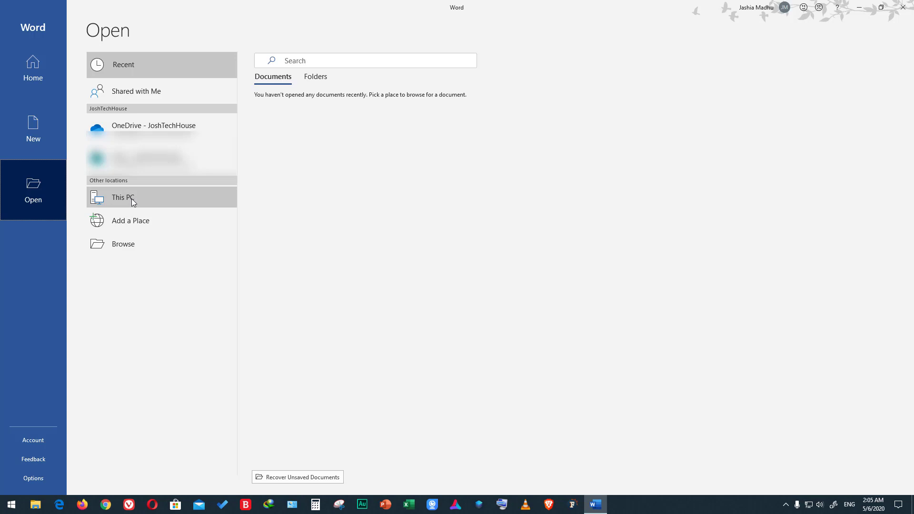
pyautogui.click(133, 243)
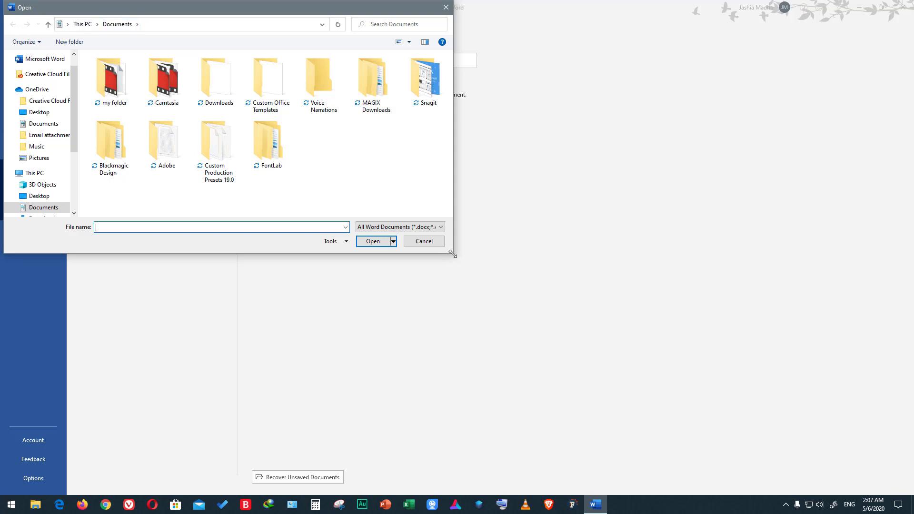
pyautogui.moveTo(453, 254); pyautogui.dragTo(638, 339)
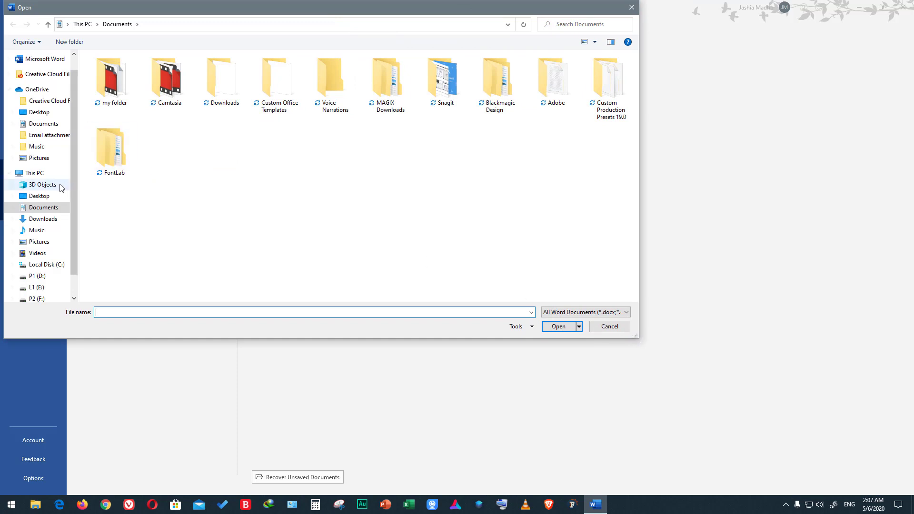
pyautogui.click(47, 199)
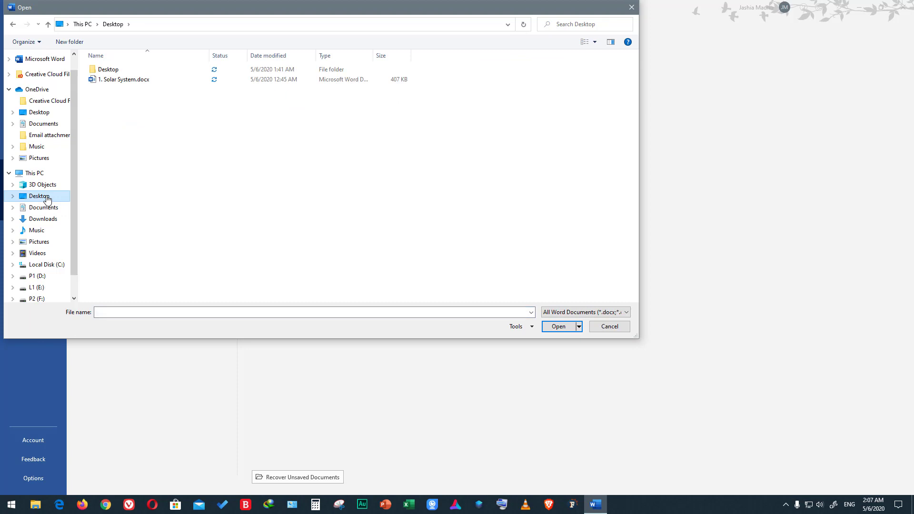
pyautogui.click(138, 84)
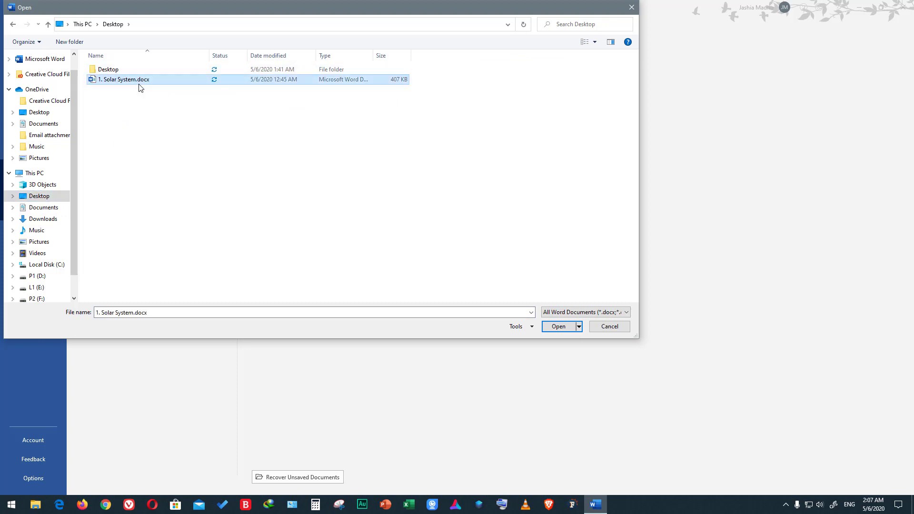
# - Open the Solar System document and zoom the page to about 164%
pyautogui.click(557, 328)
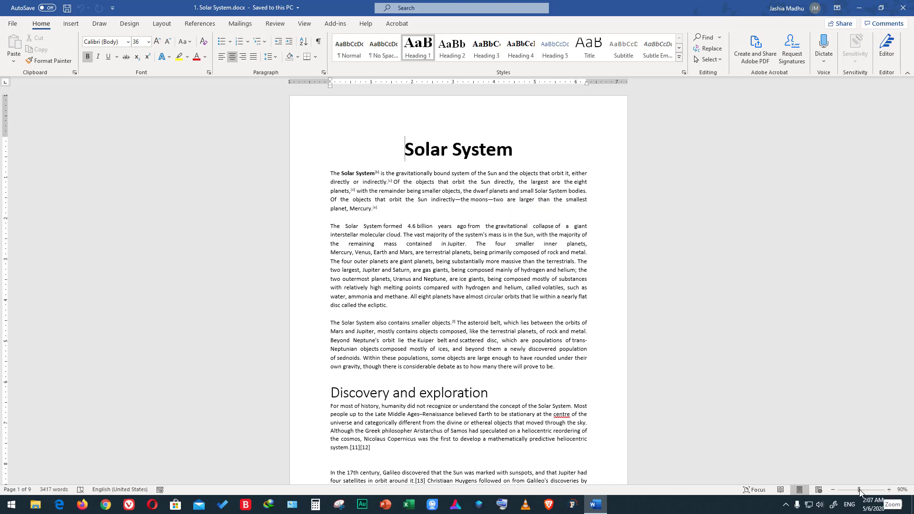
pyautogui.moveTo(860, 490); pyautogui.dragTo(869, 491)
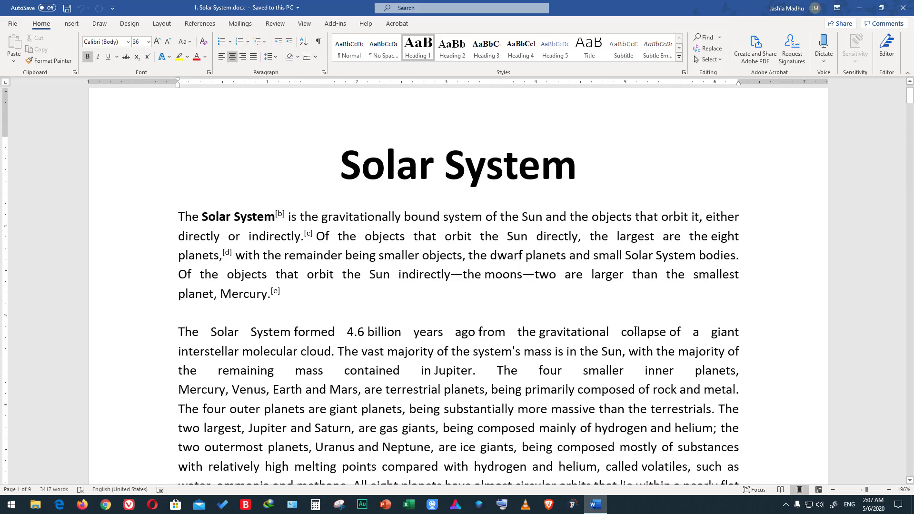
pyautogui.scroll(-3, 591, 273)
pyautogui.scroll(2, 591, 272)
pyautogui.scroll(3, 590, 270)
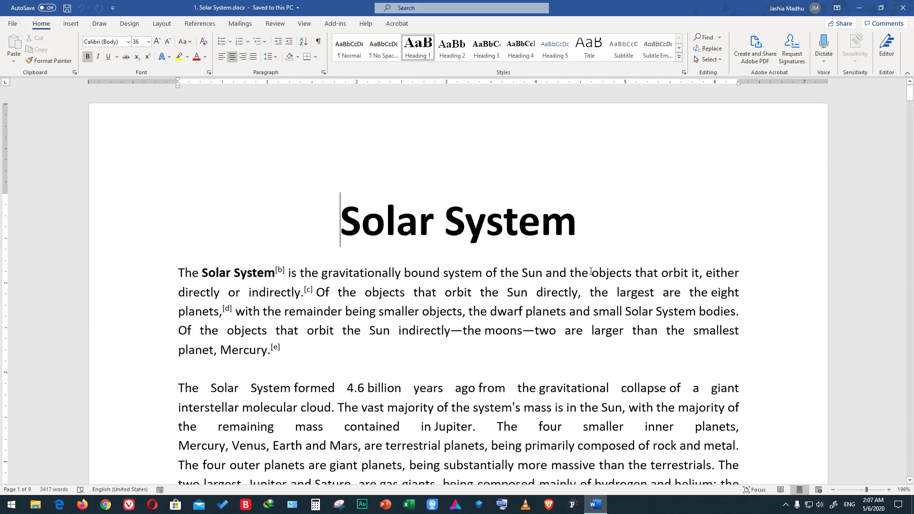
pyautogui.scroll(-2, 589, 267)
pyautogui.scroll(-1, 589, 266)
pyautogui.scroll(-5, 589, 267)
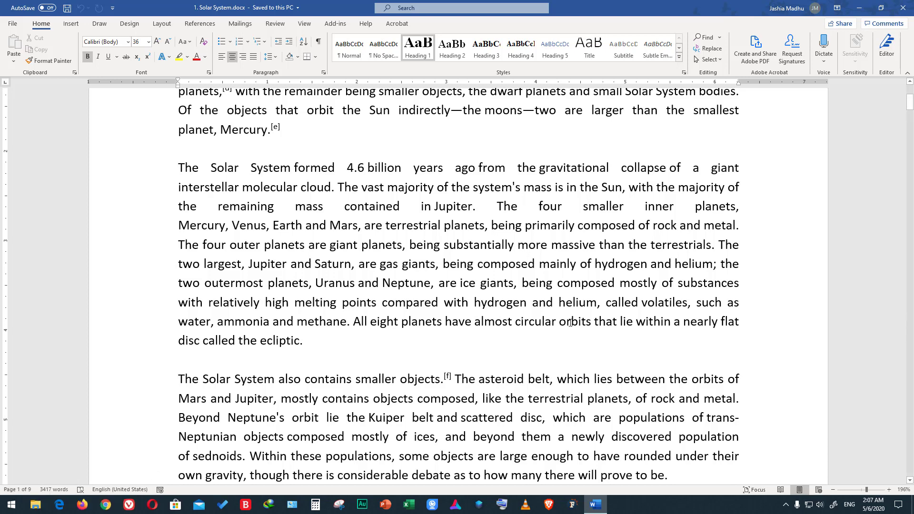
pyautogui.scroll(5, 912, 122)
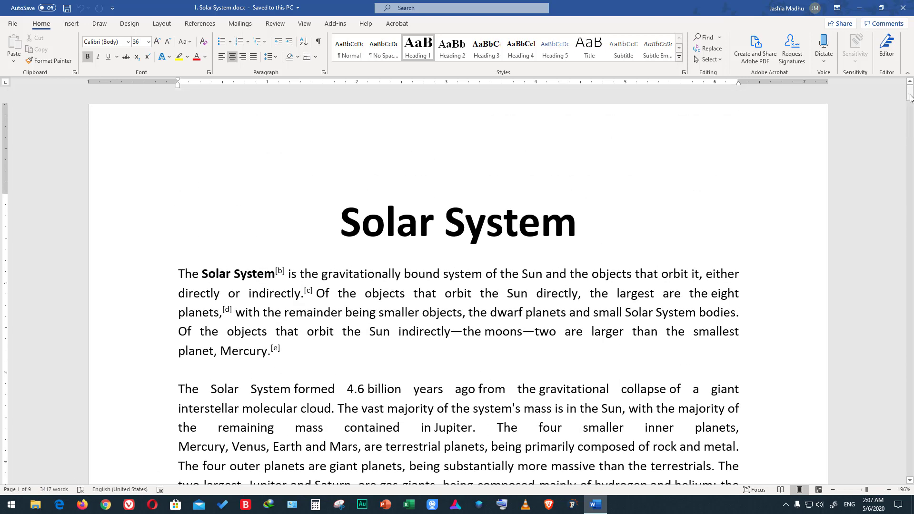
# - Scroll through the document to its last page and back toward the title
pyautogui.moveTo(912, 95); pyautogui.dragTo(912, 374)
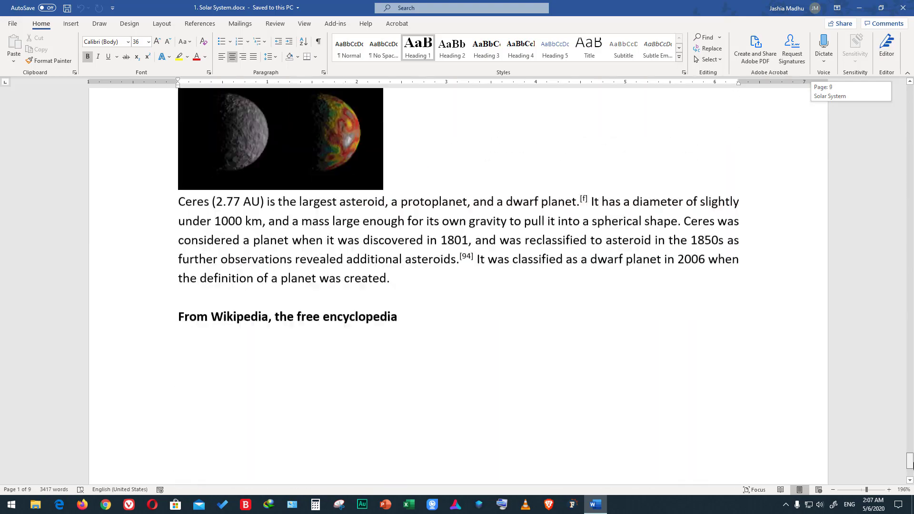
pyautogui.moveTo(911, 373)
pyautogui.mouseDown()
pyautogui.moveTo(911, 475)
pyautogui.moveTo(911, 88)
pyautogui.mouseUp()
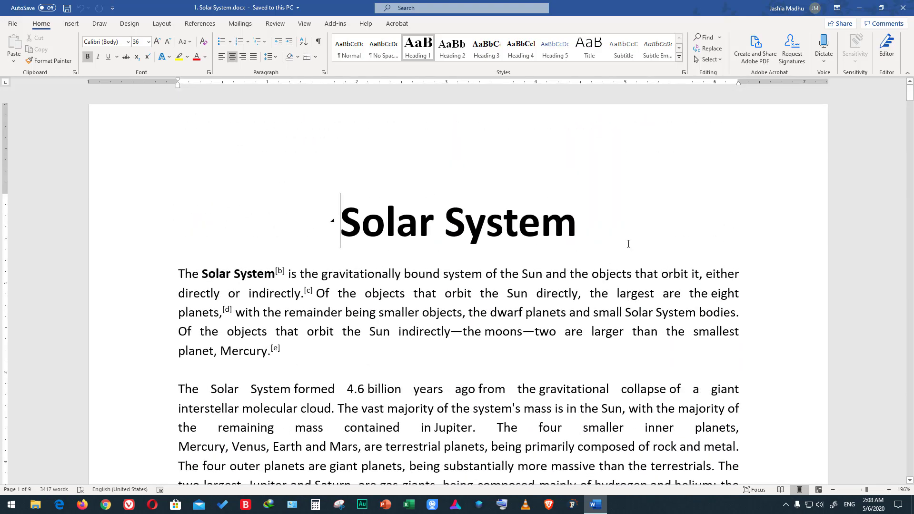
pyautogui.scroll(-6, 585, 229)
pyautogui.scroll(-6, 583, 231)
pyautogui.scroll(-2, 581, 232)
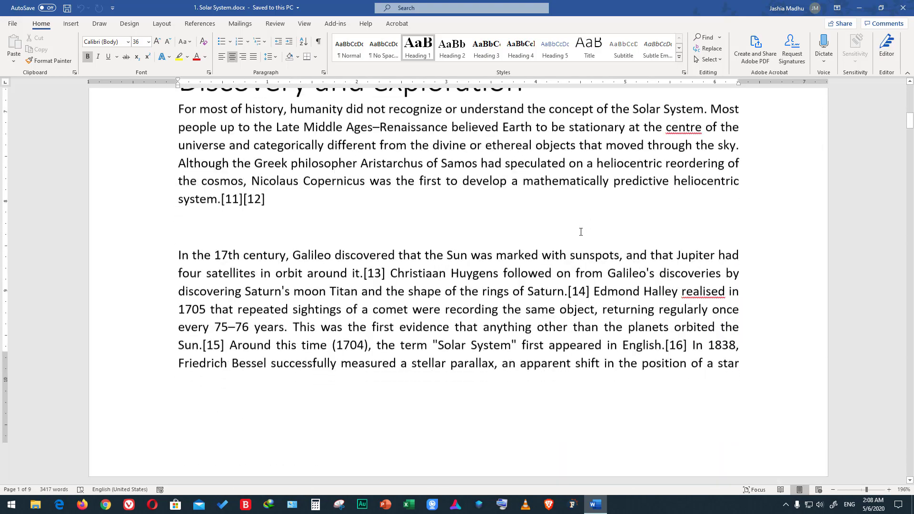
pyautogui.scroll(-5, 581, 232)
pyautogui.scroll(-5, 591, 226)
pyautogui.scroll(-10, 605, 219)
pyautogui.scroll(8, 617, 214)
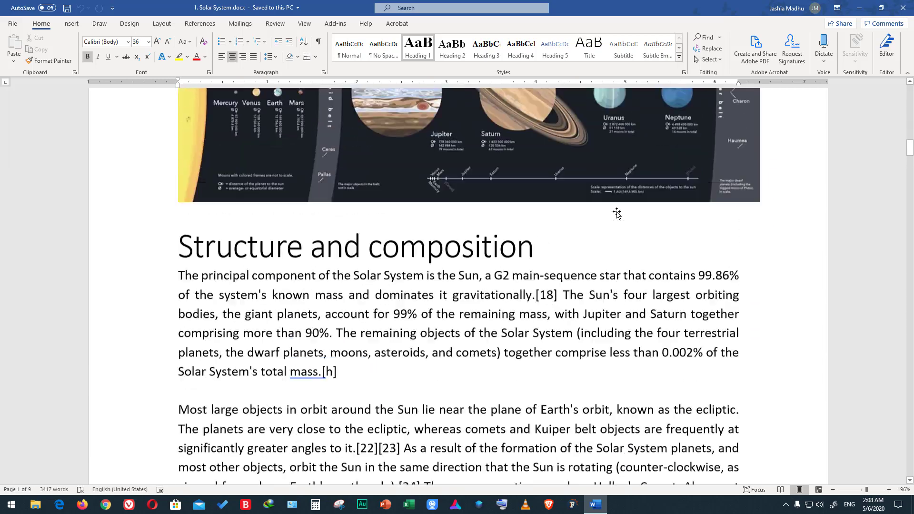
pyautogui.scroll(10, 617, 214)
pyautogui.scroll(10, 617, 213)
pyautogui.scroll(4, 618, 212)
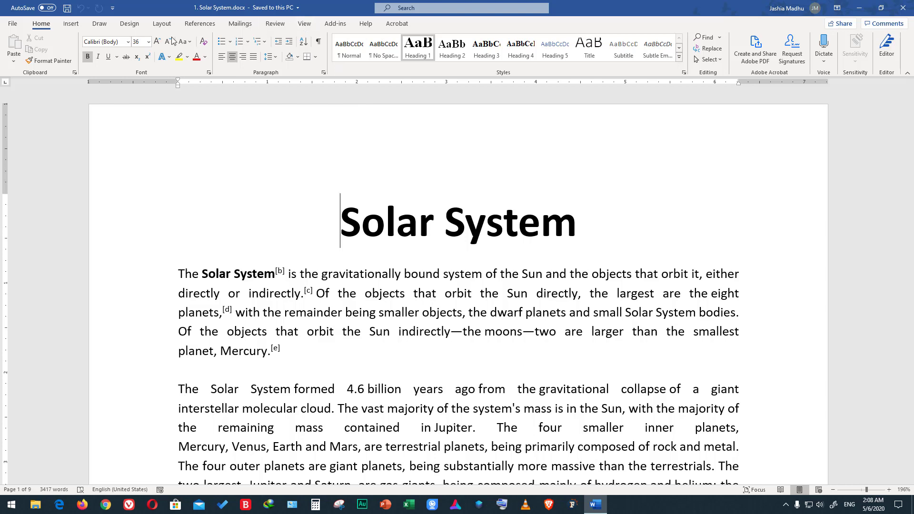
# - Switch the Solar System document to Web Layout view
pyautogui.scroll(-8, 173, 40)
pyautogui.scroll(-3, 287, 195)
pyautogui.scroll(3, 389, 203)
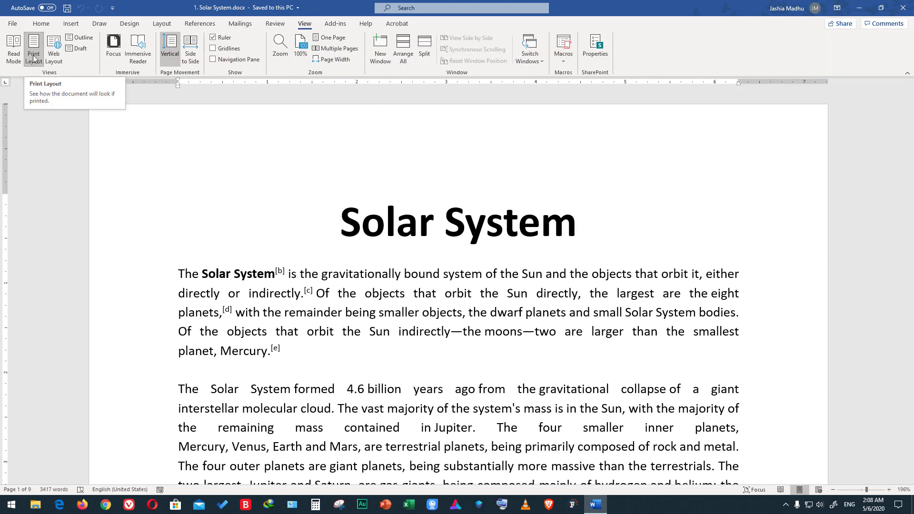
pyautogui.scroll(-1, 457, 285)
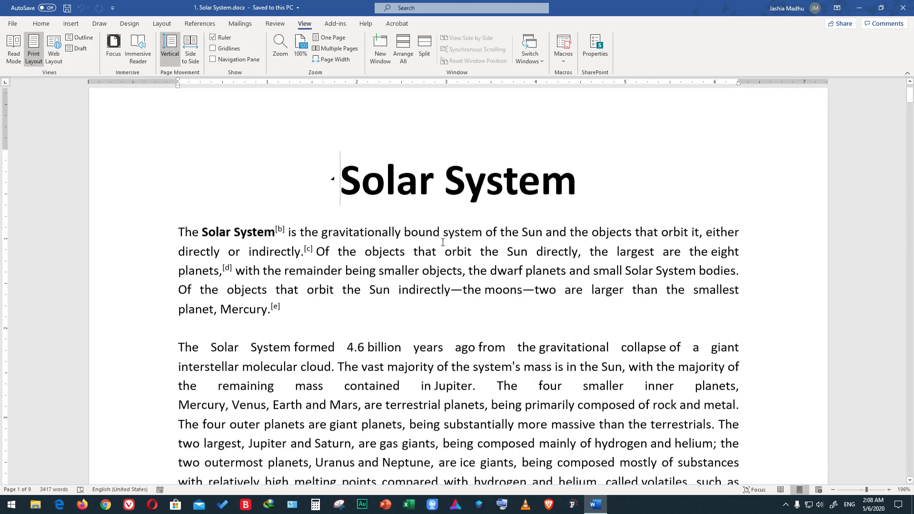
pyautogui.click(56, 52)
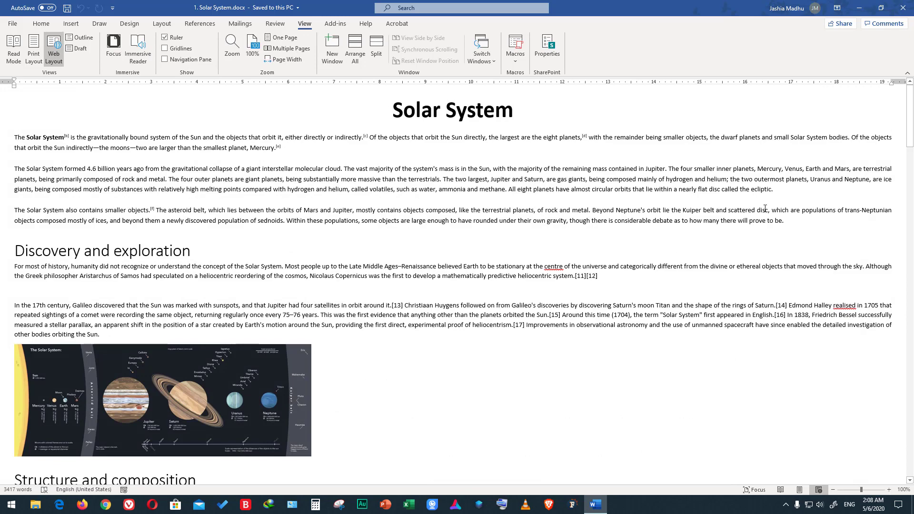
pyautogui.scroll(-5, 600, 203)
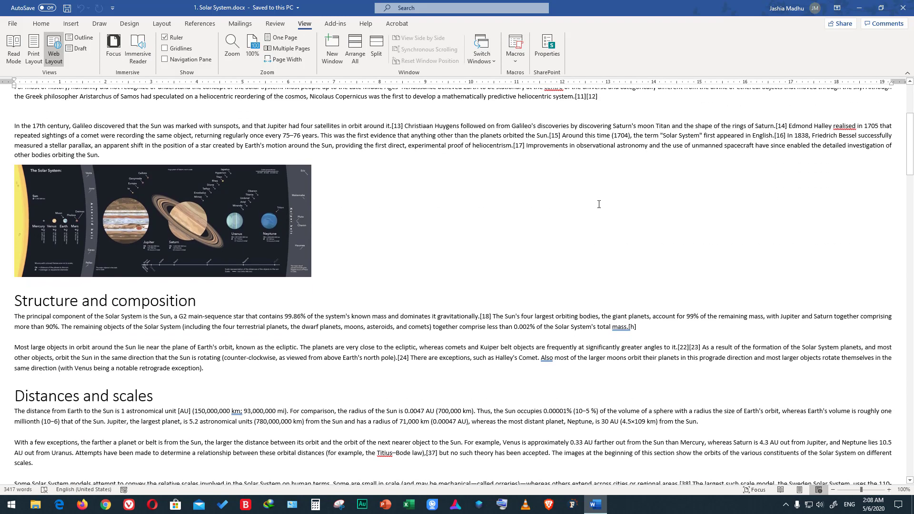
pyautogui.scroll(5, 600, 202)
# - Restore the Word window, snap it to the left half, then maximize it again
pyautogui.doubleClick(603, 15)
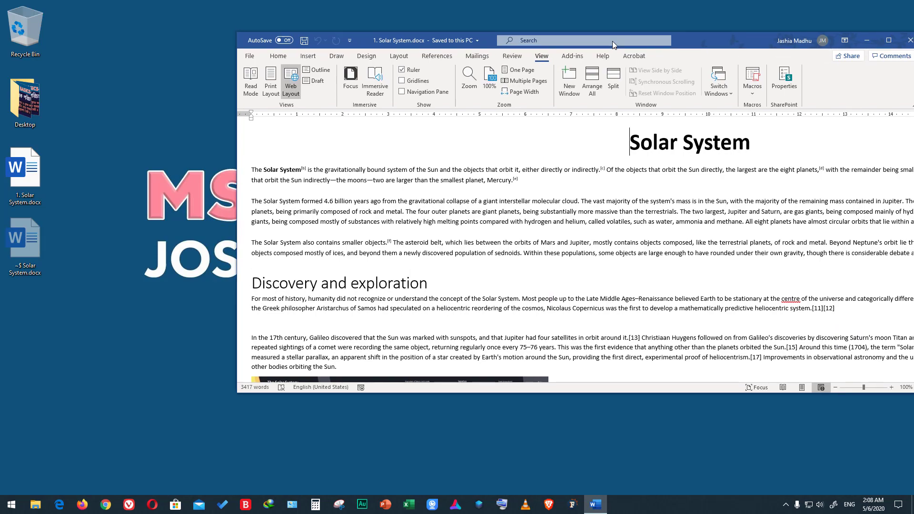
pyautogui.press('super+Left')
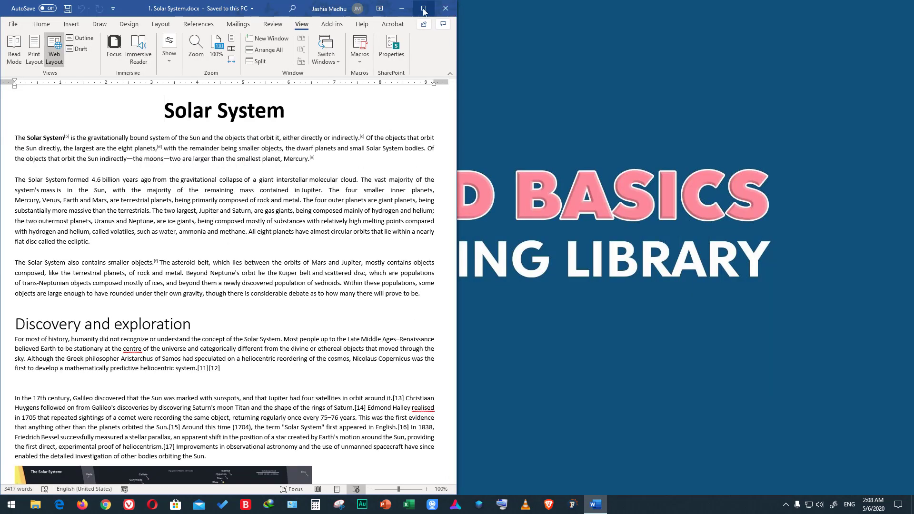
pyautogui.press('super+Up')
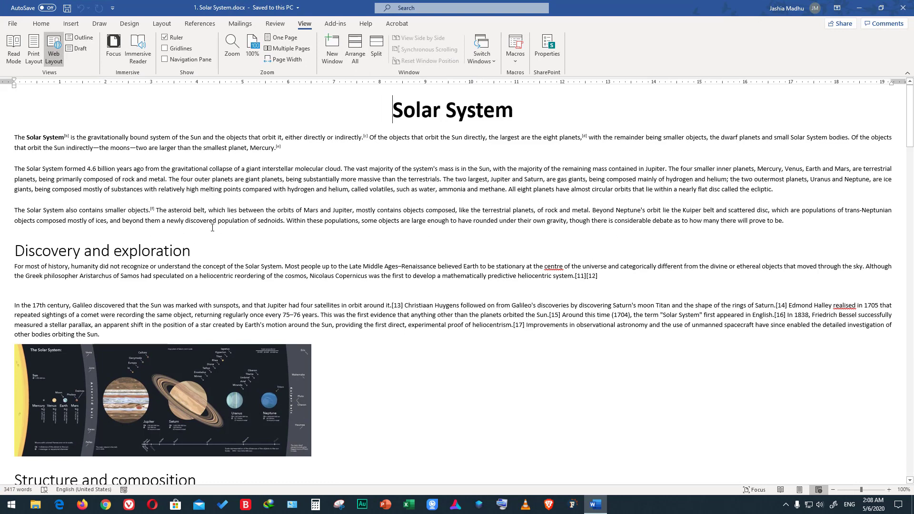
# - Switch the document to the two-column Read Mode view
pyautogui.click(17, 44)
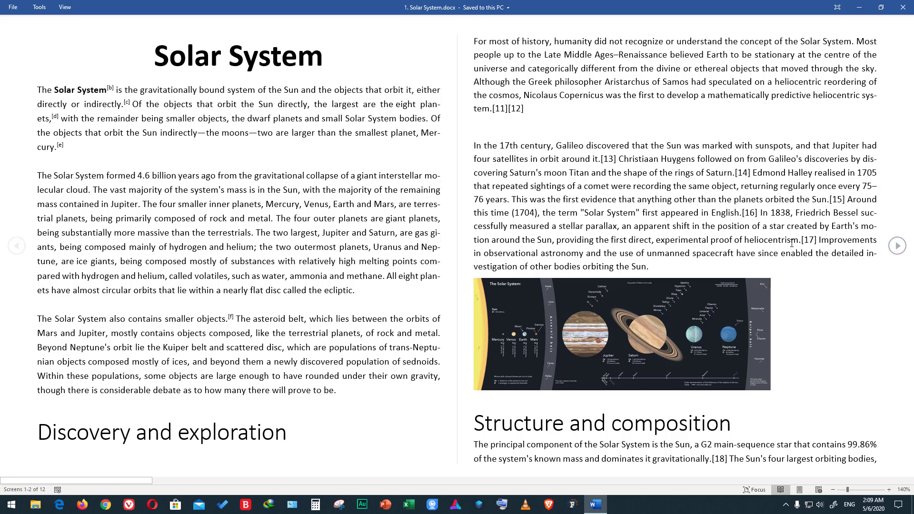
pyautogui.scroll(-1, 787, 243)
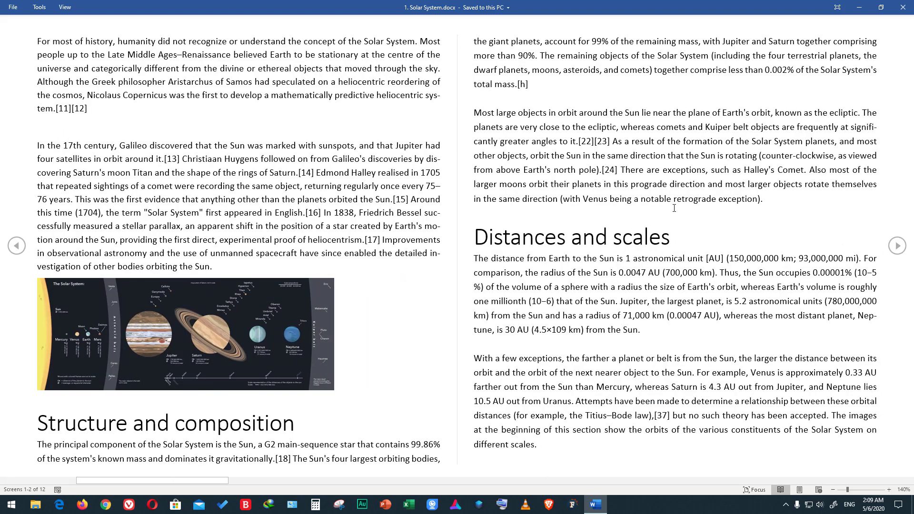
pyautogui.scroll(-1, 699, 219)
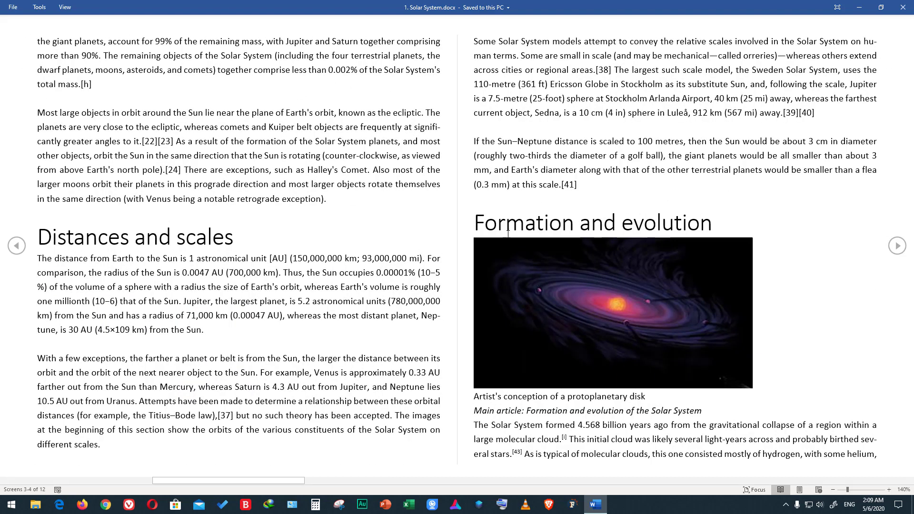
pyautogui.scroll(-1, 570, 234)
pyautogui.scroll(-1, 762, 243)
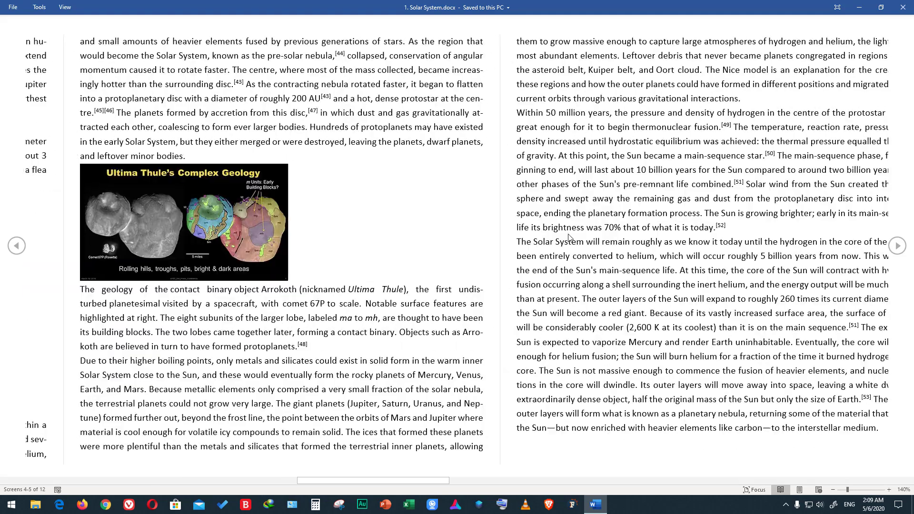
# - Page forward through the Sun section to the Ceres screens, then show the start page
pyautogui.click(898, 245)
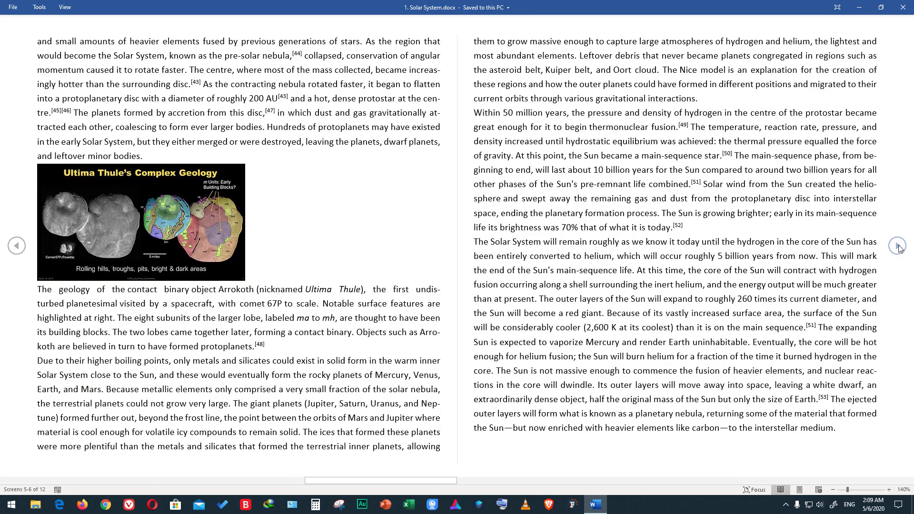
pyautogui.click(898, 246)
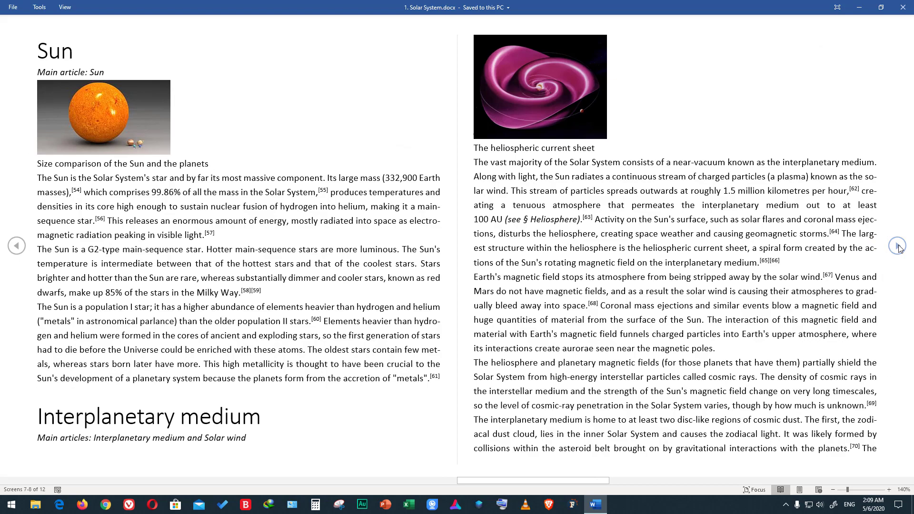
pyautogui.click(898, 246)
pyautogui.click(898, 246)
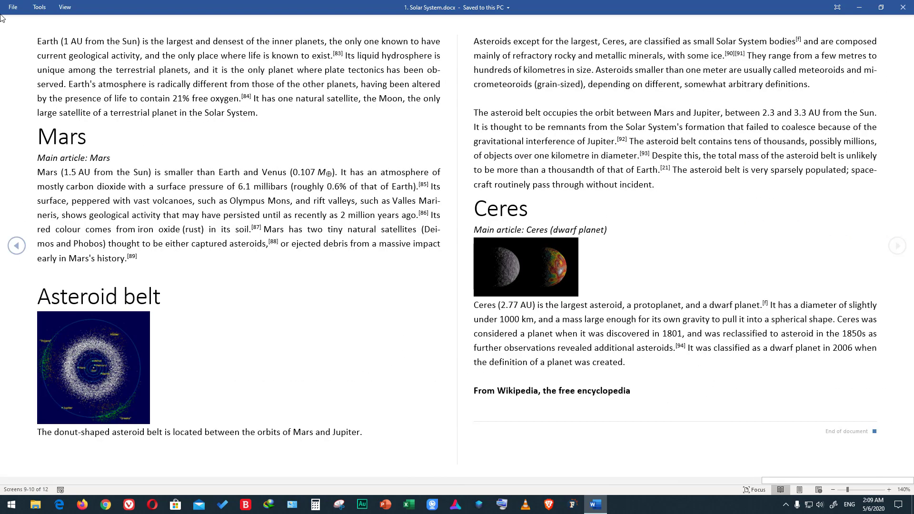
pyautogui.click(13, 7)
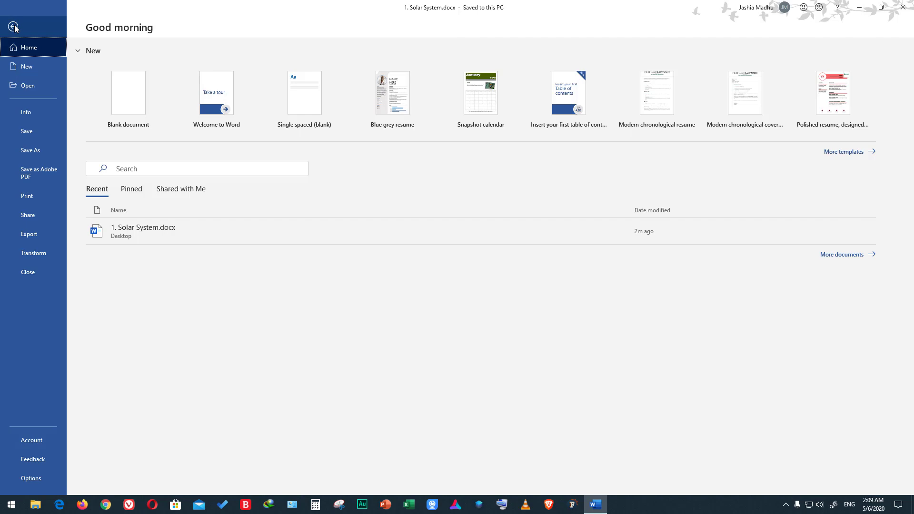
# - Return to the document and search it for 'sun' in the Navigation pane
pyautogui.click(14, 26)
pyautogui.click(38, 8)
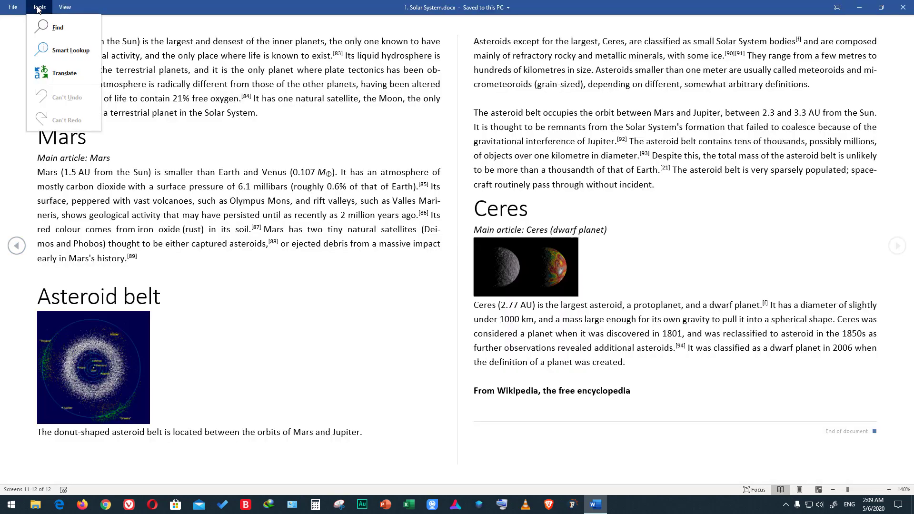
pyautogui.click(57, 27)
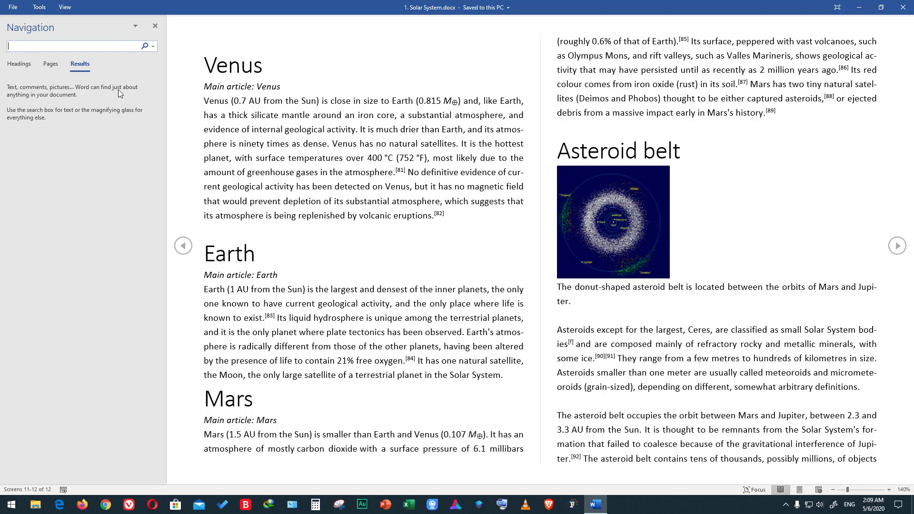
pyautogui.write('s')
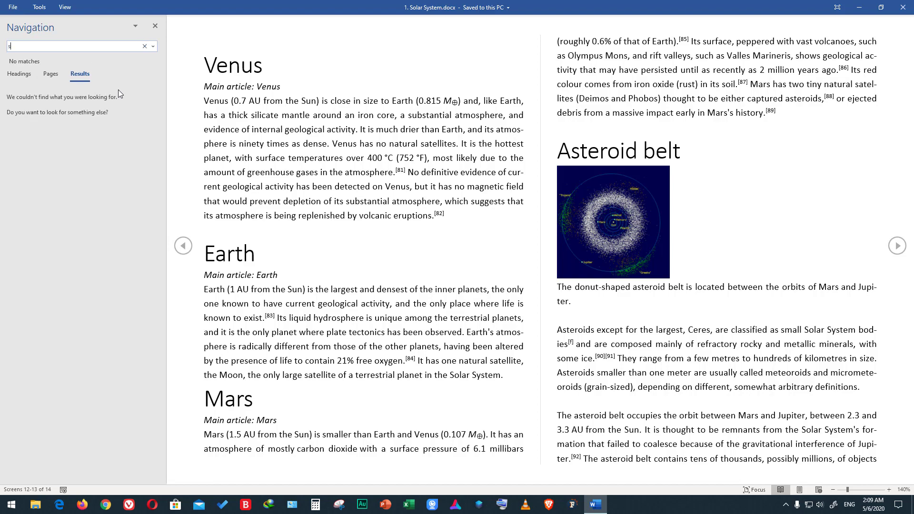
pyautogui.write('un')
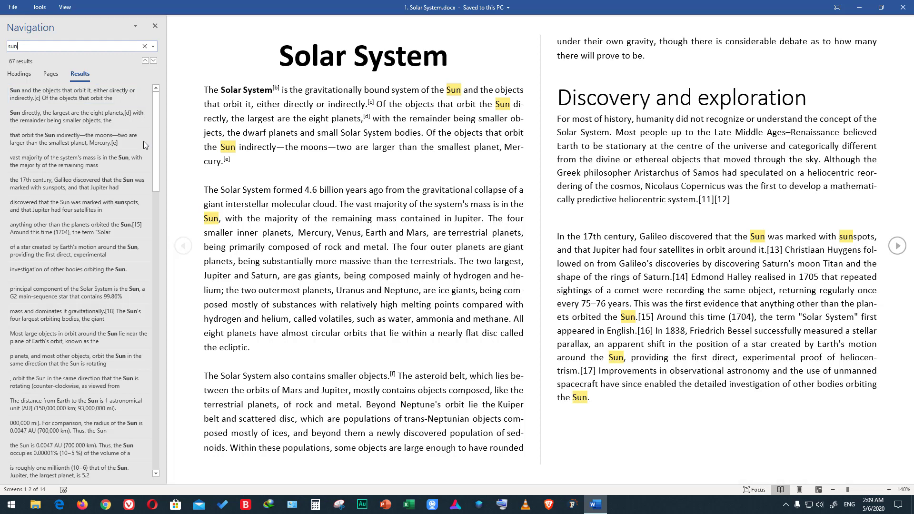
pyautogui.scroll(-5, 101, 208)
pyautogui.scroll(-2, 101, 208)
pyautogui.scroll(-1, 72, 286)
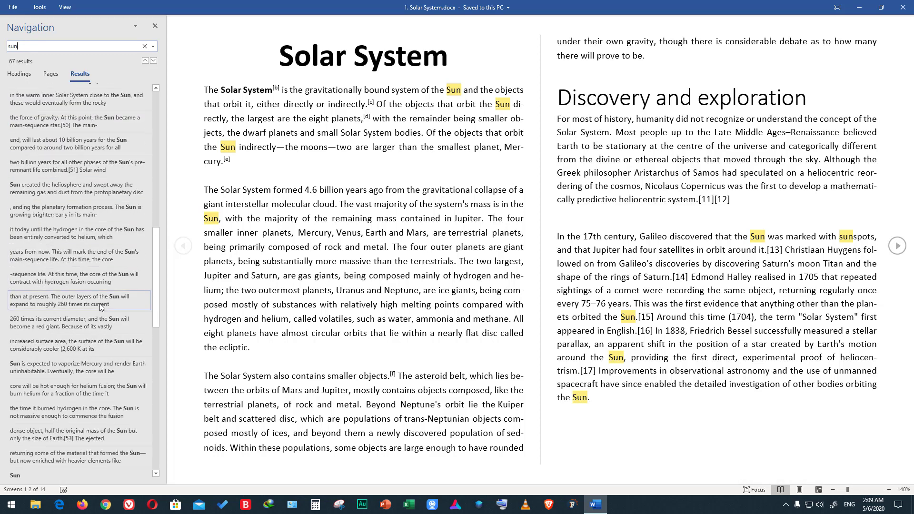
pyautogui.scroll(-1, 50, 350)
# - Jump to the match about the Sun vaporizing Mercury, then clear the search
pyautogui.click(50, 350)
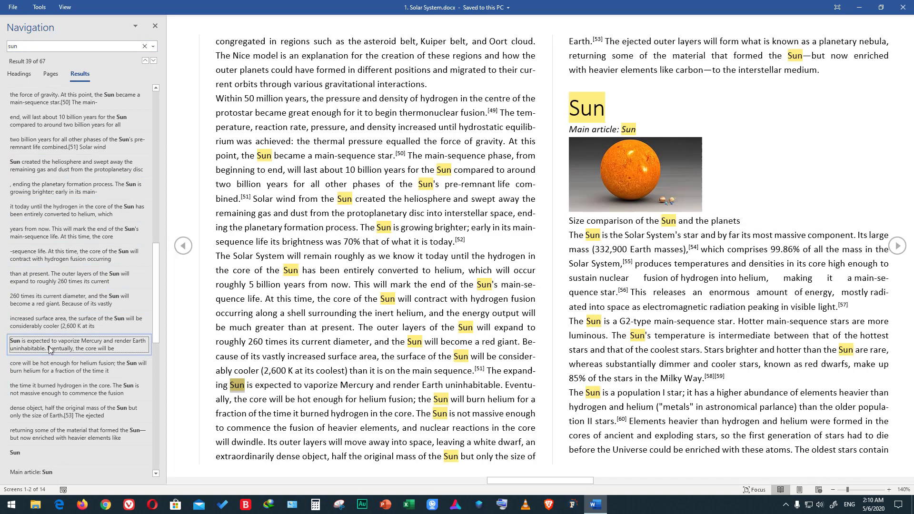
pyautogui.click(609, 119)
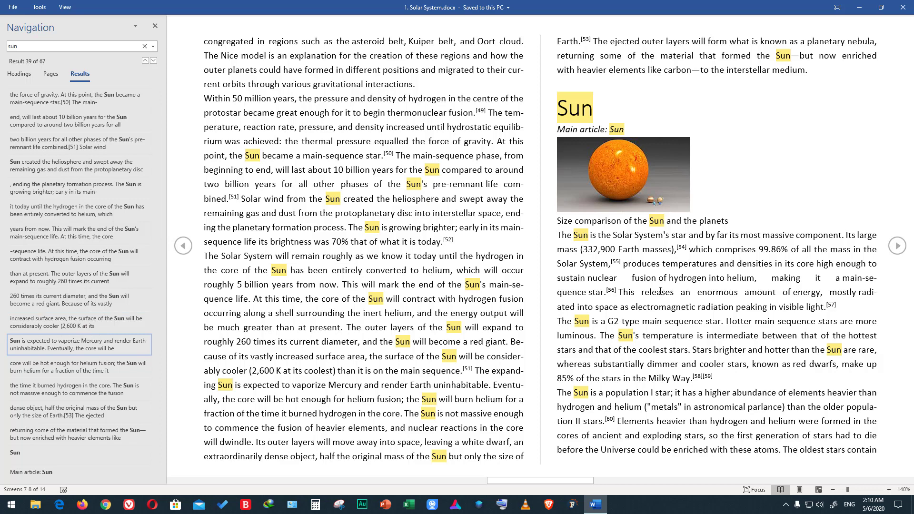
pyautogui.click(145, 46)
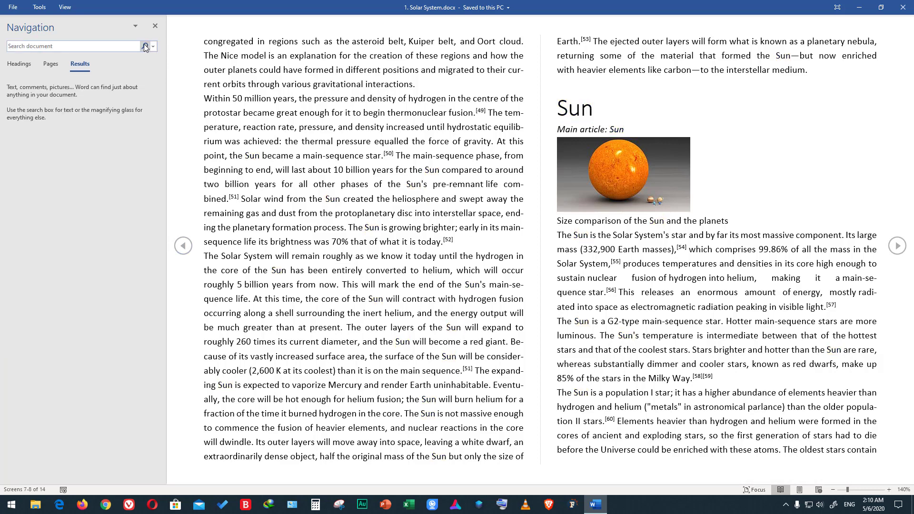
# - Close the search pane and advance one screen further into the Sun section
pyautogui.click(155, 27)
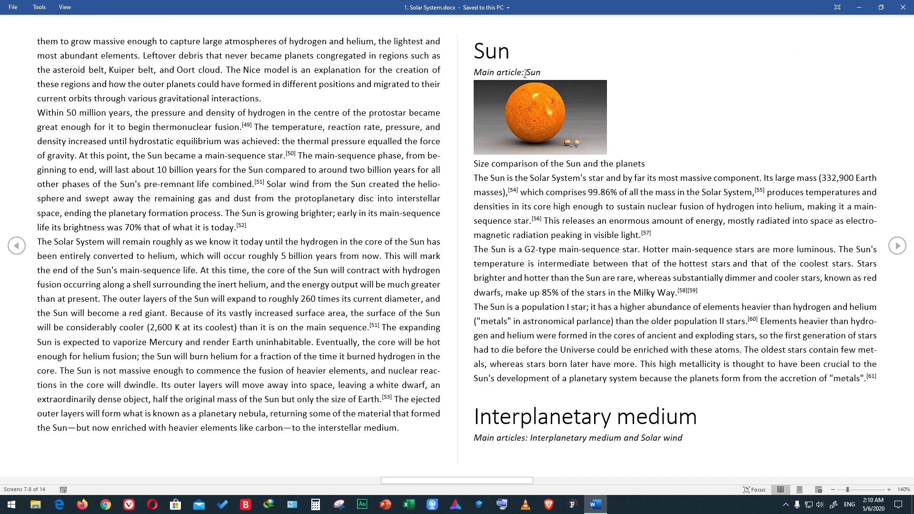
pyautogui.moveTo(529, 164); pyautogui.dragTo(603, 164)
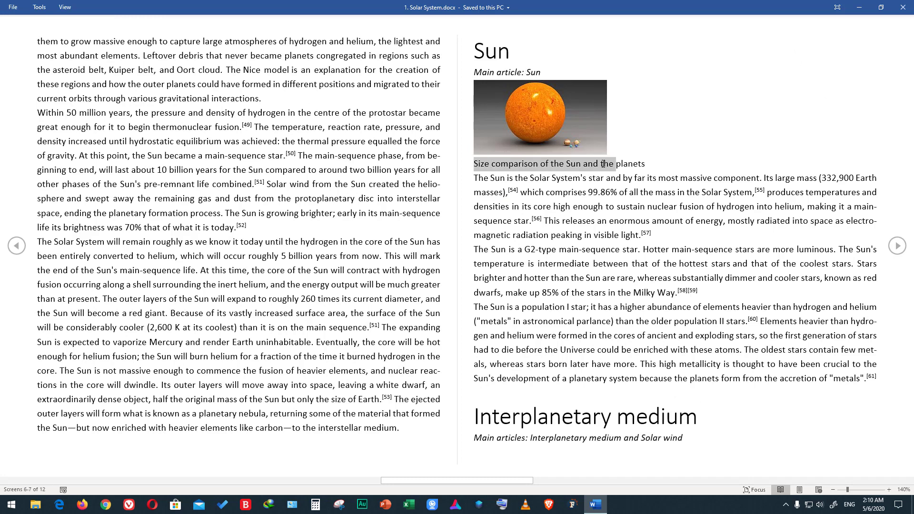
pyautogui.click(619, 166)
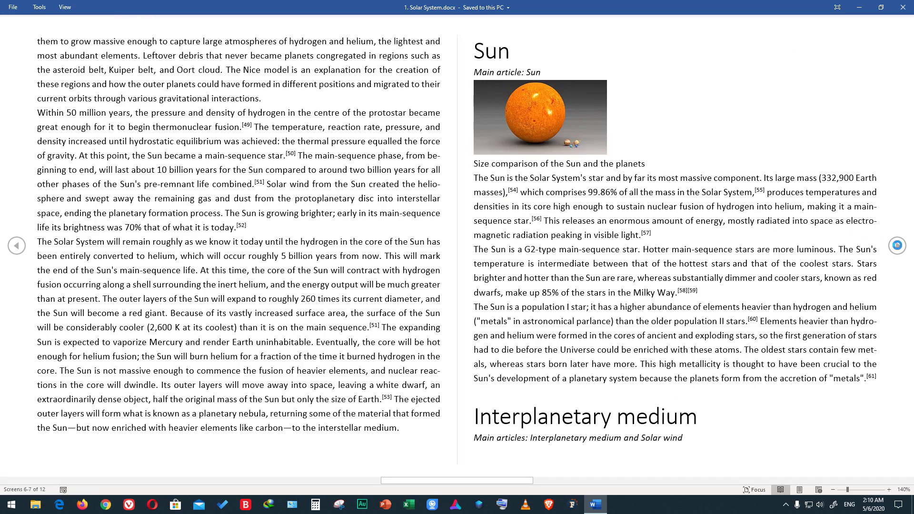
pyautogui.click(897, 246)
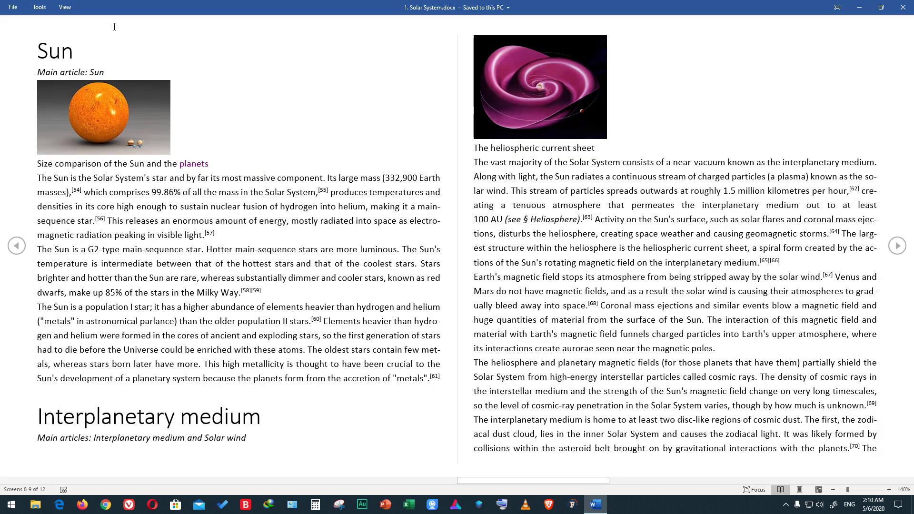
pyautogui.click(65, 7)
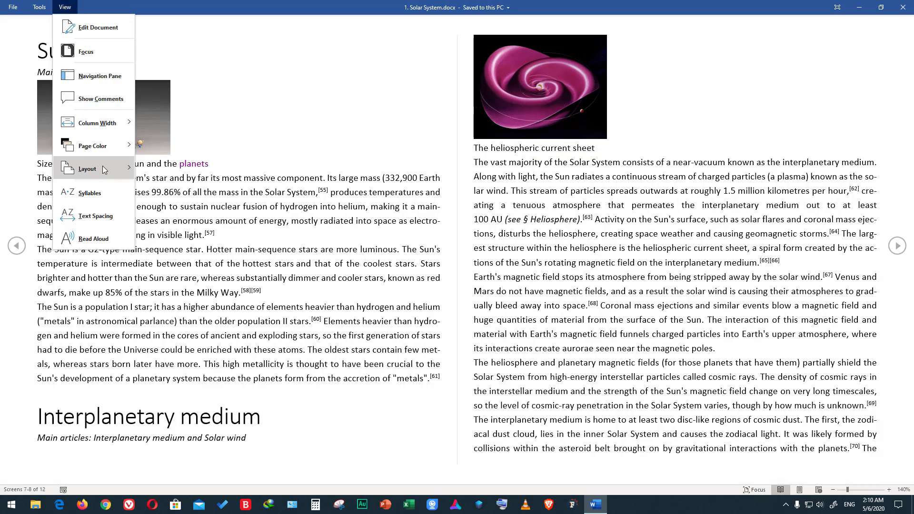
pyautogui.moveTo(87, 169)
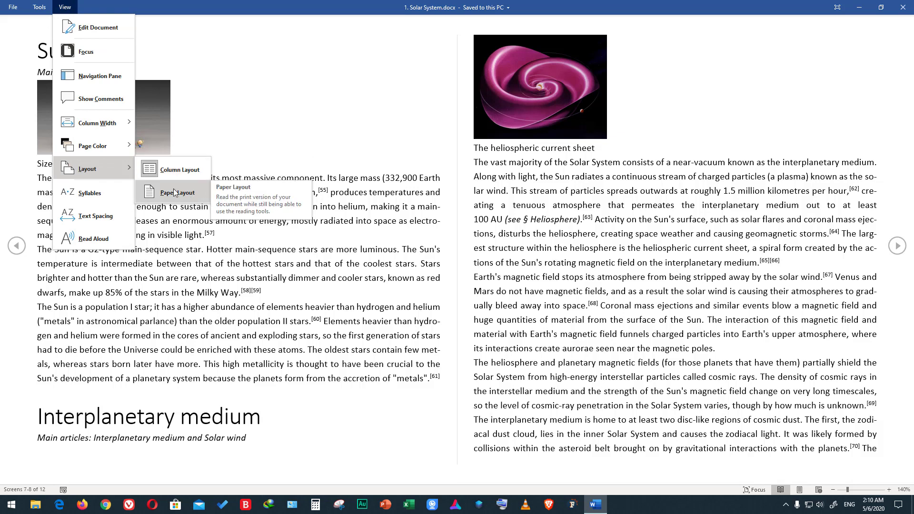
# - Switch Read Mode to Paper Layout so the pages scroll vertically
pyautogui.click(183, 192)
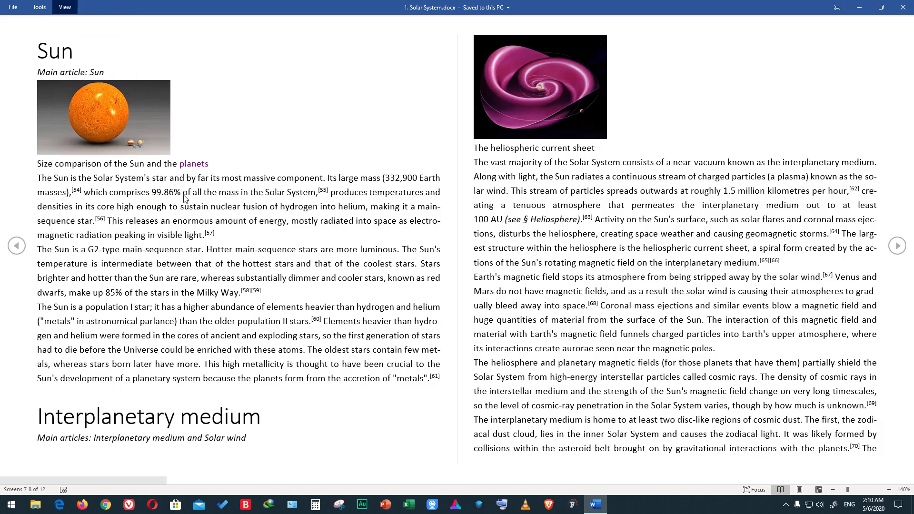
pyautogui.scroll(3, 494, 216)
pyautogui.scroll(5, 494, 216)
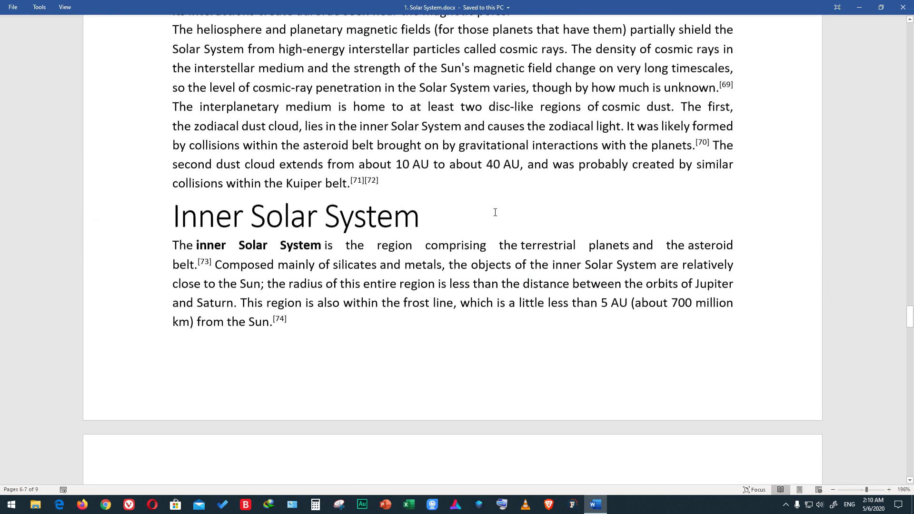
pyautogui.scroll(5, 494, 215)
pyautogui.scroll(5, 494, 216)
pyautogui.scroll(2, 710, 192)
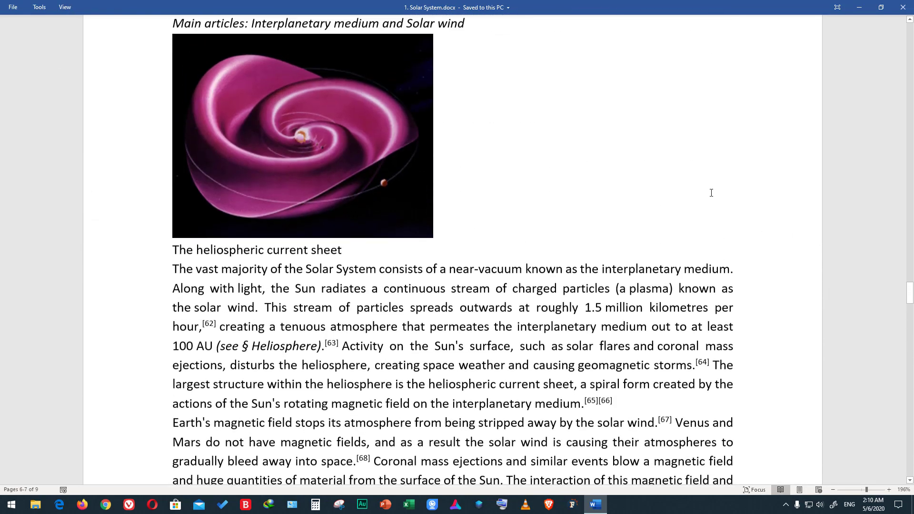
pyautogui.scroll(5, 710, 192)
pyautogui.scroll(3, 712, 197)
pyautogui.scroll(5, 712, 197)
pyautogui.scroll(3, 712, 197)
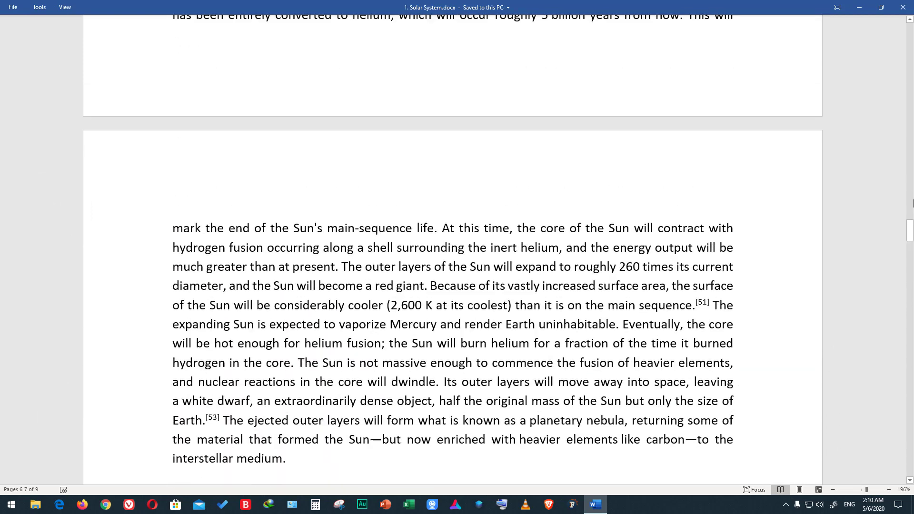
pyautogui.moveTo(911, 228); pyautogui.dragTo(910, 29)
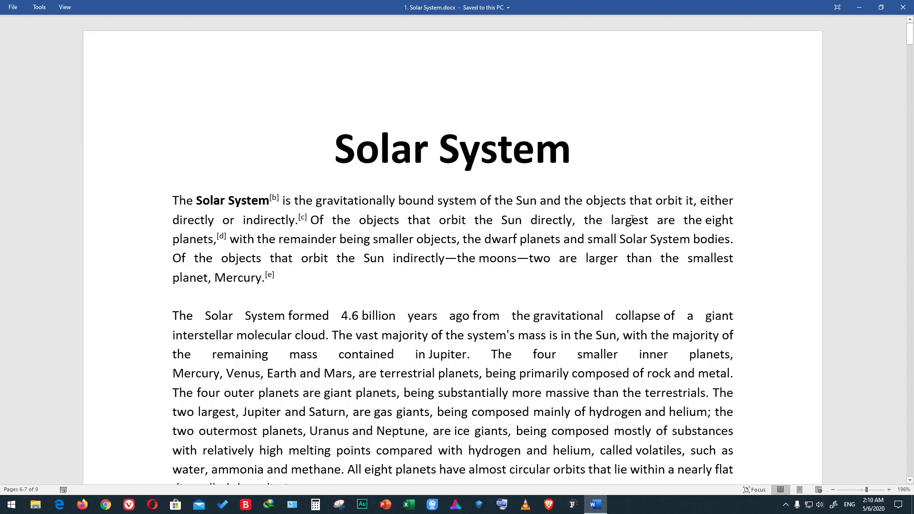
# - Scroll down to the 'Formation and evolution' section on page 3
pyautogui.scroll(-5, 632, 219)
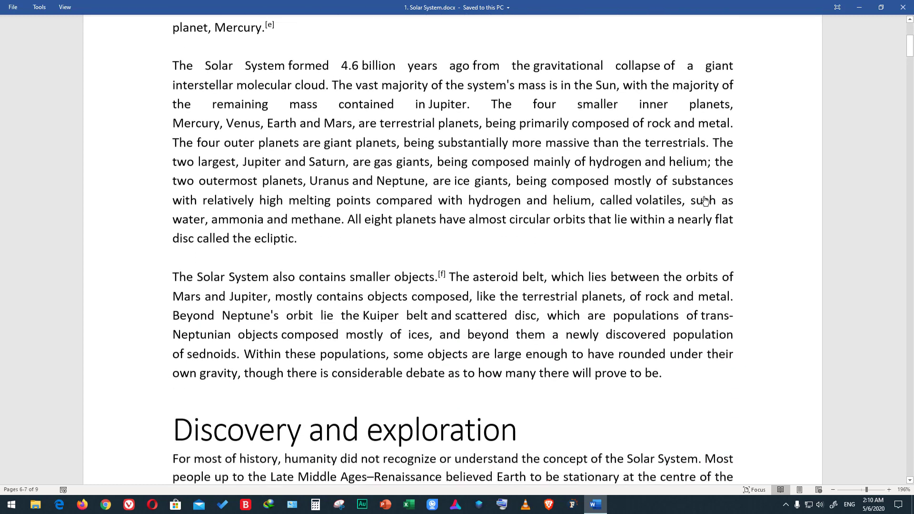
pyautogui.scroll(-5, 706, 200)
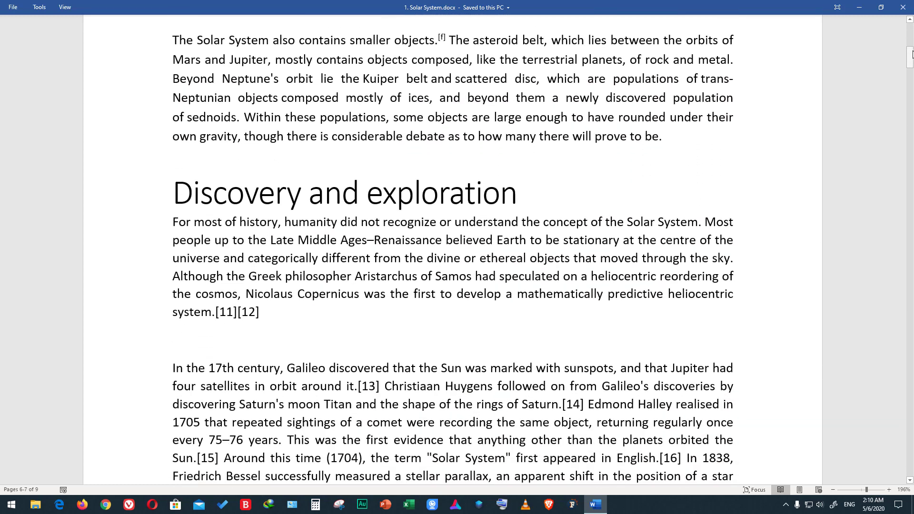
pyautogui.moveTo(910, 54); pyautogui.dragTo(910, 96)
pyautogui.scroll(-4, 686, 214)
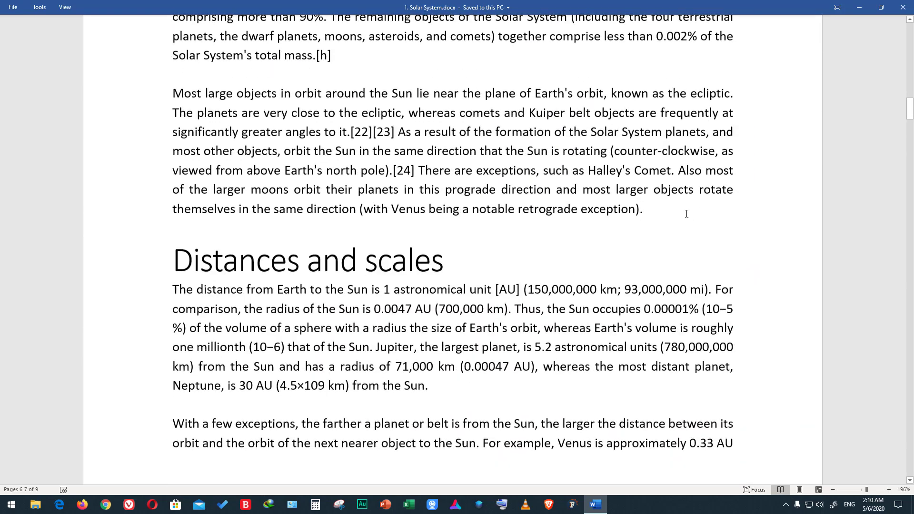
pyautogui.scroll(-6, 686, 214)
pyautogui.scroll(-4, 686, 213)
pyautogui.scroll(-5, 667, 212)
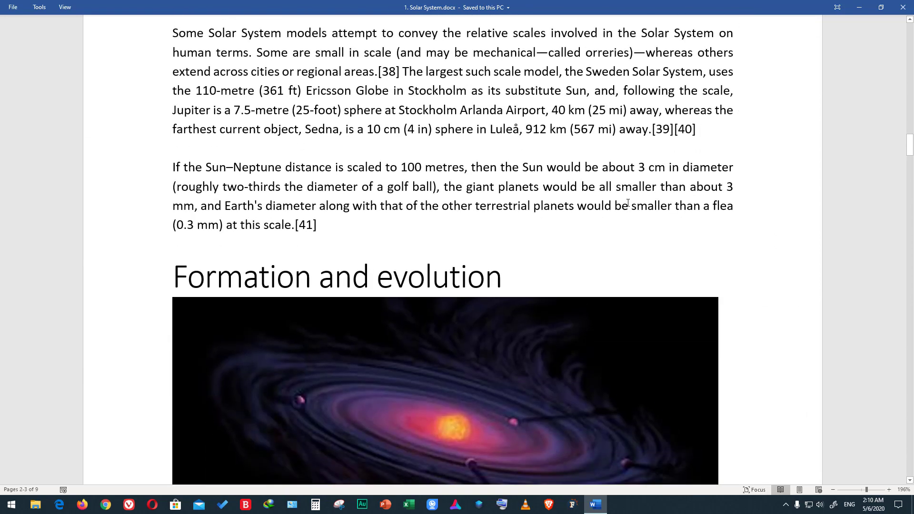
pyautogui.scroll(-3, 627, 207)
pyautogui.scroll(-3, 627, 207)
pyautogui.scroll(-2, 614, 195)
pyautogui.scroll(3, 606, 187)
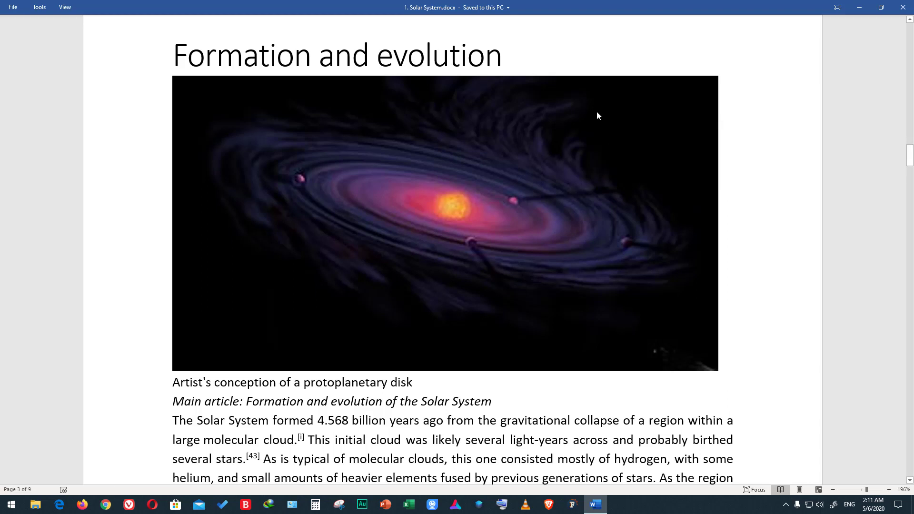
pyautogui.rightClick(598, 115)
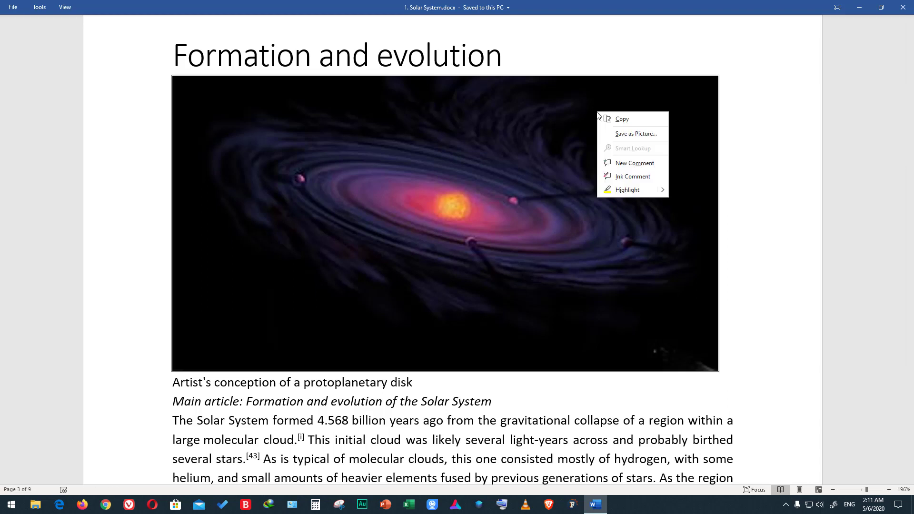
pyautogui.rightClick(715, 53)
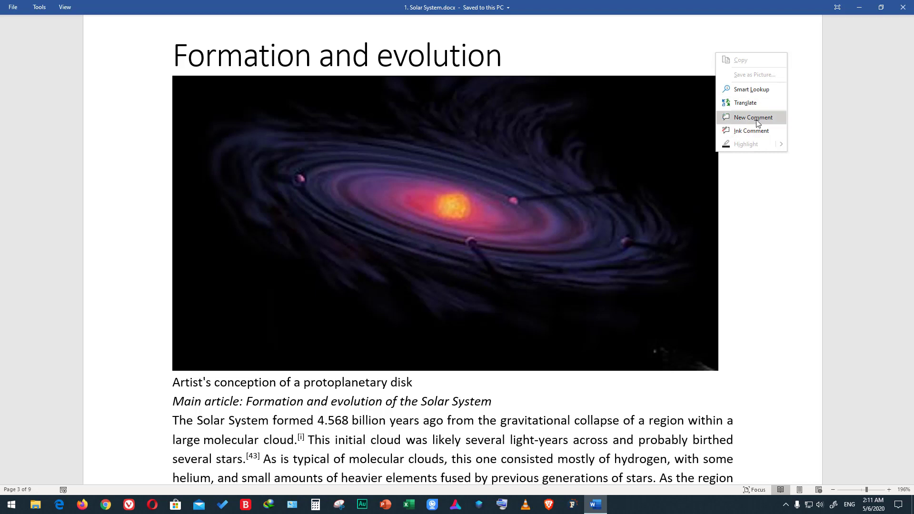
pyautogui.click(662, 64)
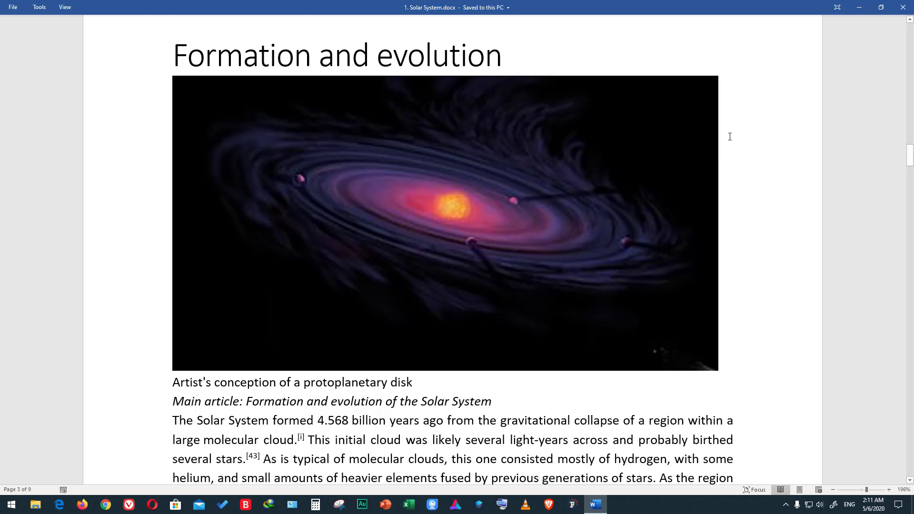
# - Leave Read Mode for the editing view
pyautogui.press('Escape')
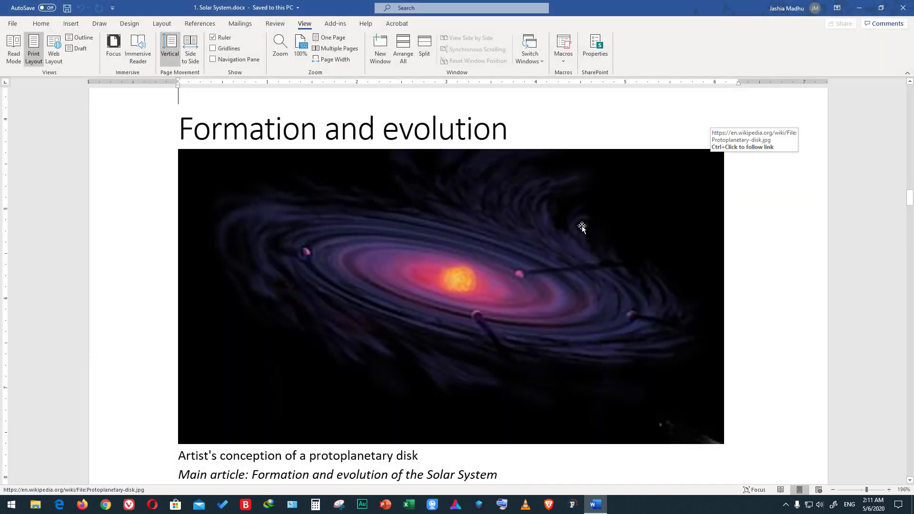
pyautogui.scroll(-5, 582, 227)
pyautogui.scroll(5, 476, 171)
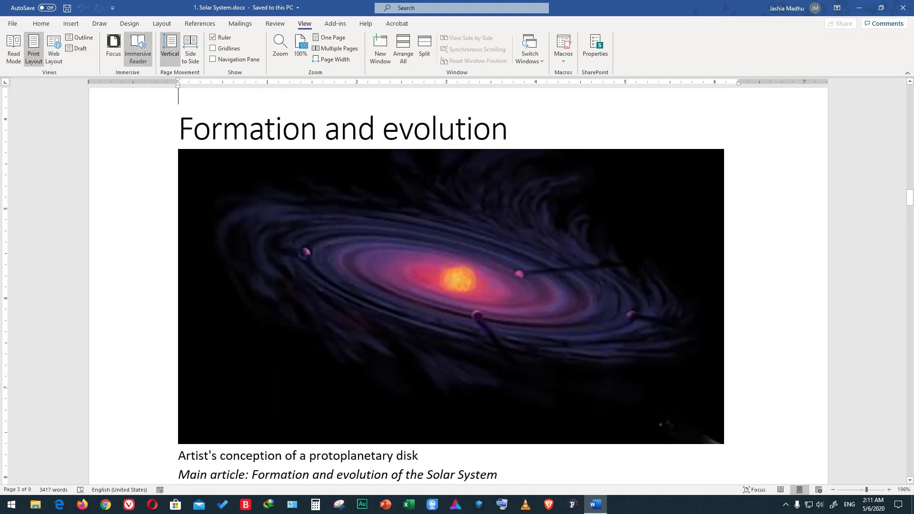
pyautogui.scroll(-2, 841, 447)
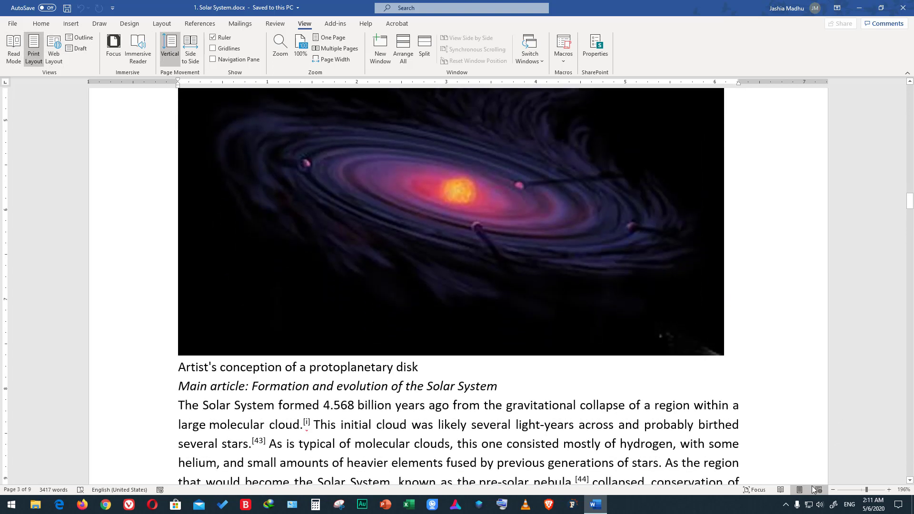
# - Try Read Mode, Print Layout and Web Layout, ending in Print Layout at 100% zoom
pyautogui.click(781, 490)
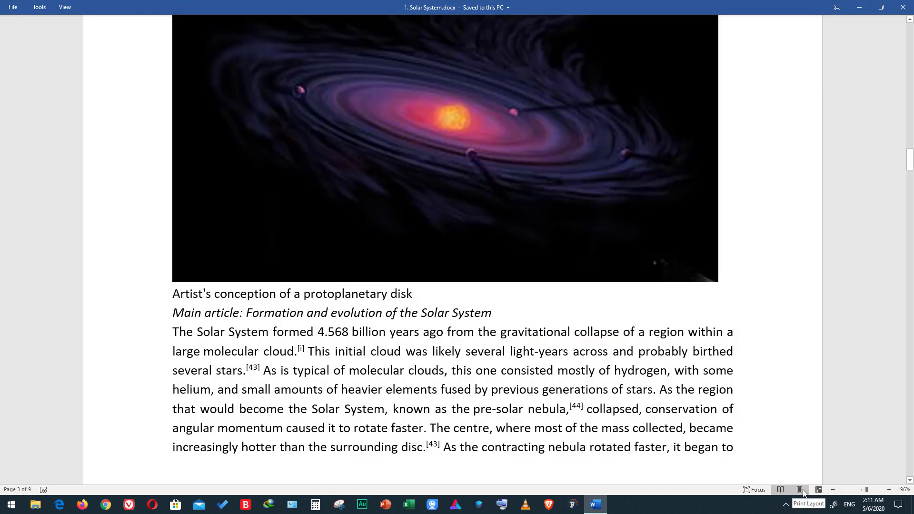
pyautogui.click(802, 490)
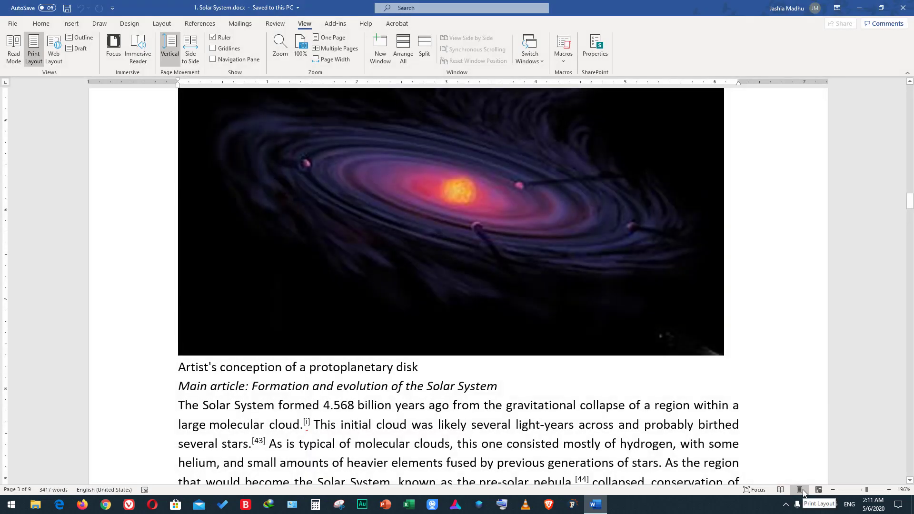
pyautogui.click(821, 490)
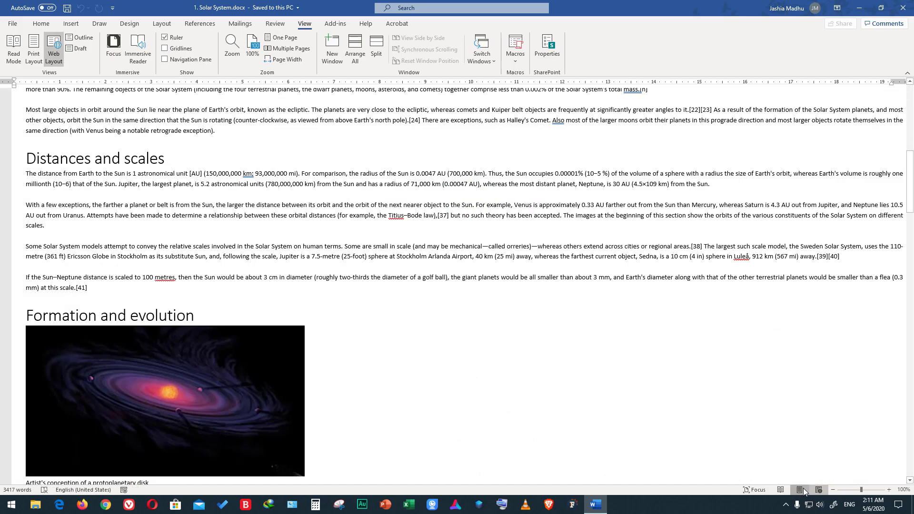
pyautogui.click(801, 490)
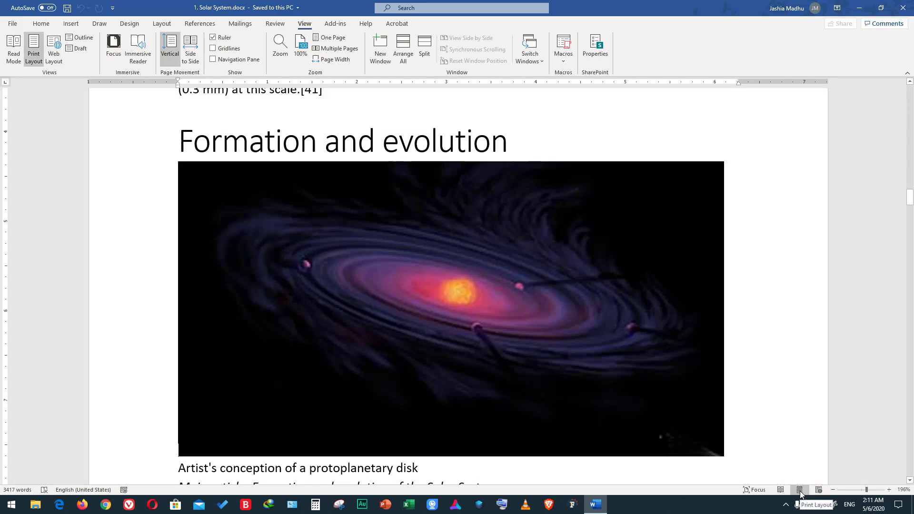
pyautogui.moveTo(868, 492); pyautogui.dragTo(864, 493)
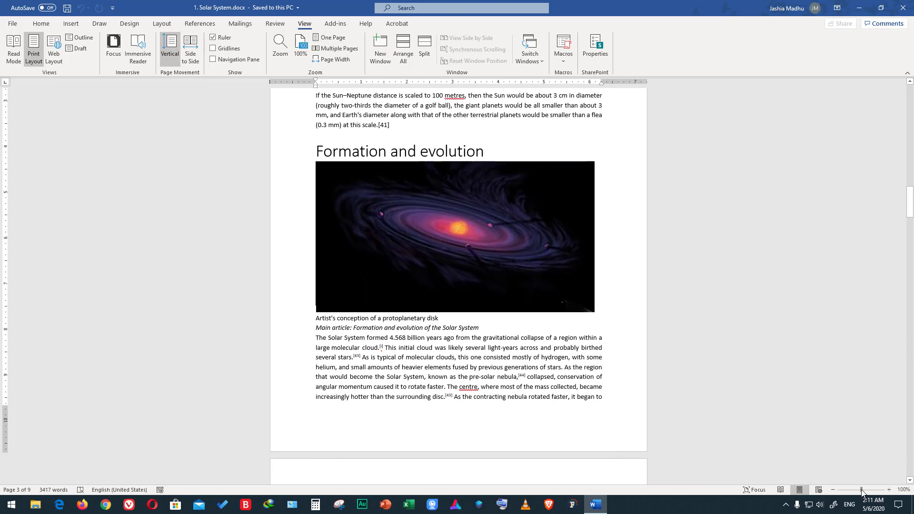
# - Apply the 200% zoom preset, then the Page width preset
pyautogui.click(903, 490)
pyautogui.moveTo(442, 163); pyautogui.dragTo(383, 162)
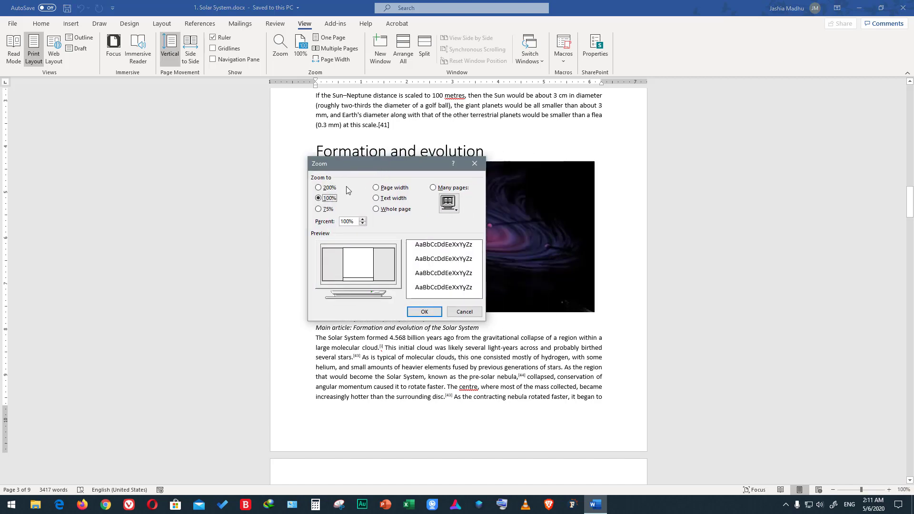
pyautogui.click(318, 187)
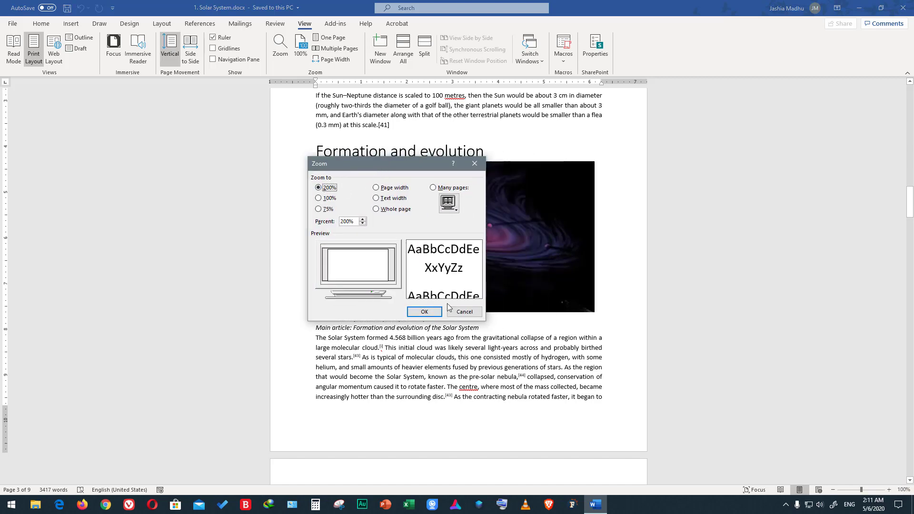
pyautogui.click(424, 312)
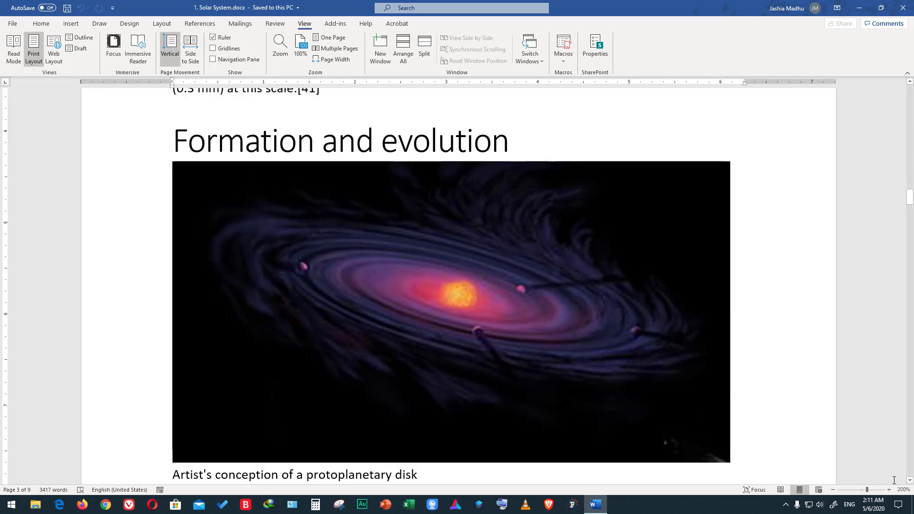
pyautogui.click(903, 490)
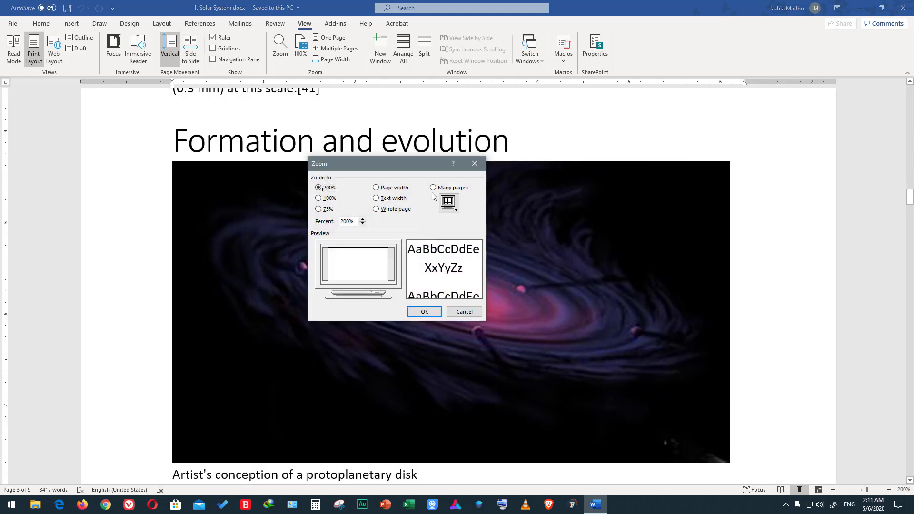
pyautogui.click(382, 191)
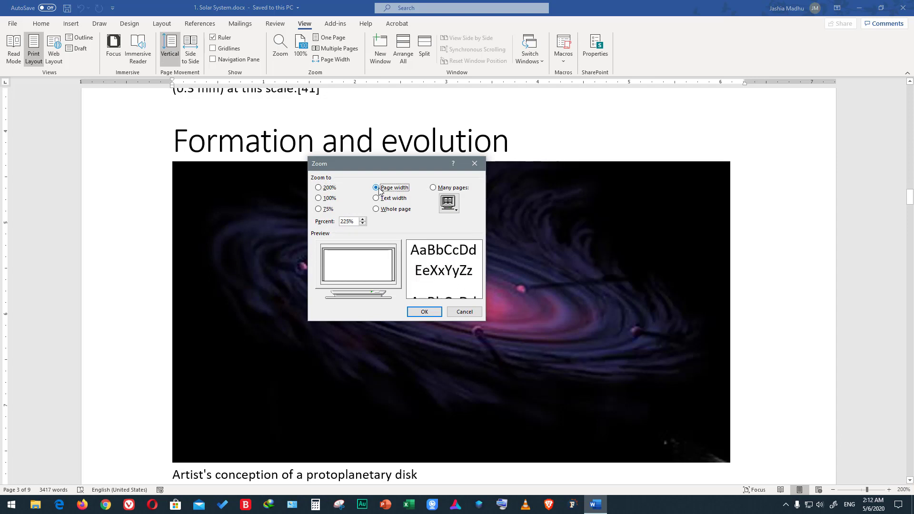
pyautogui.click(424, 312)
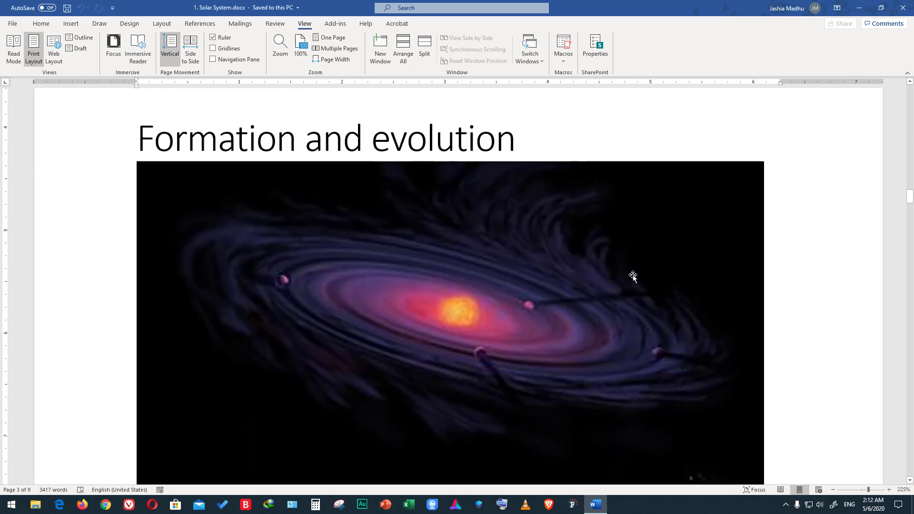
# - Show many pages at once, then set the zoom back to 100%
pyautogui.click(903, 490)
pyautogui.click(433, 187)
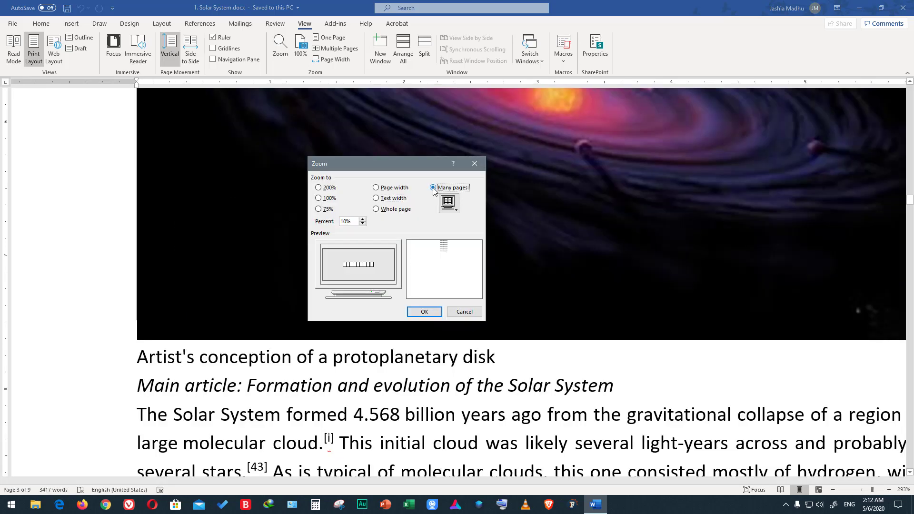
pyautogui.click(424, 312)
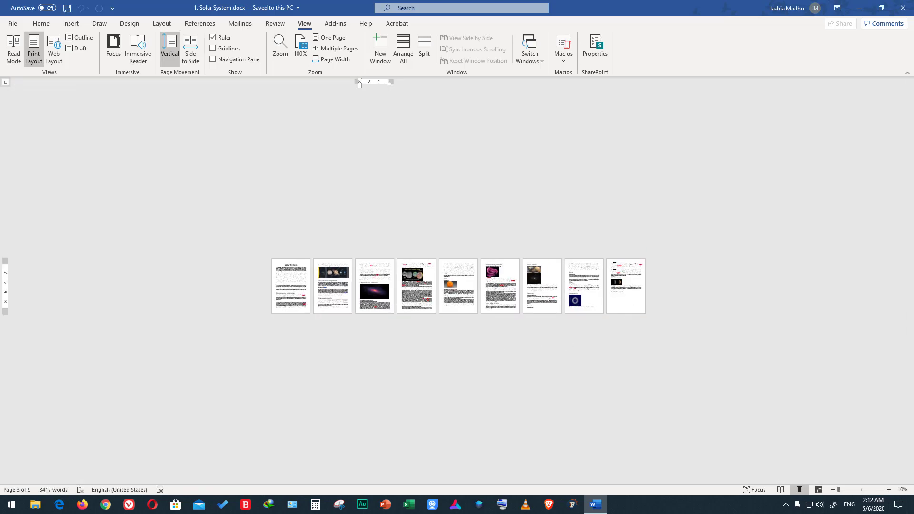
pyautogui.click(903, 489)
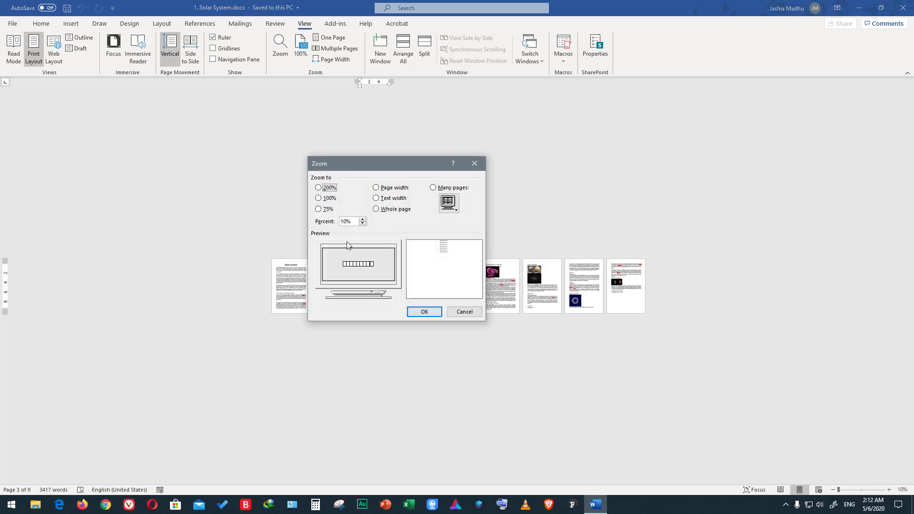
pyautogui.click(323, 199)
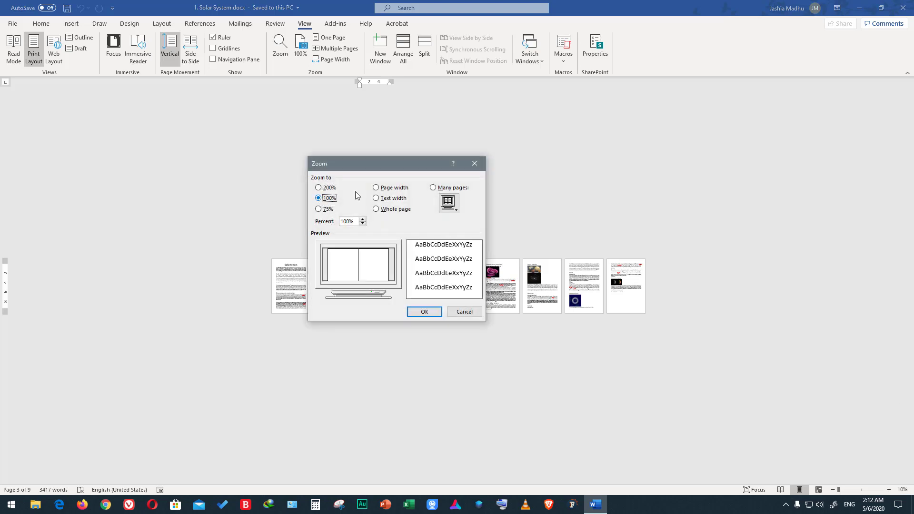
pyautogui.click(425, 312)
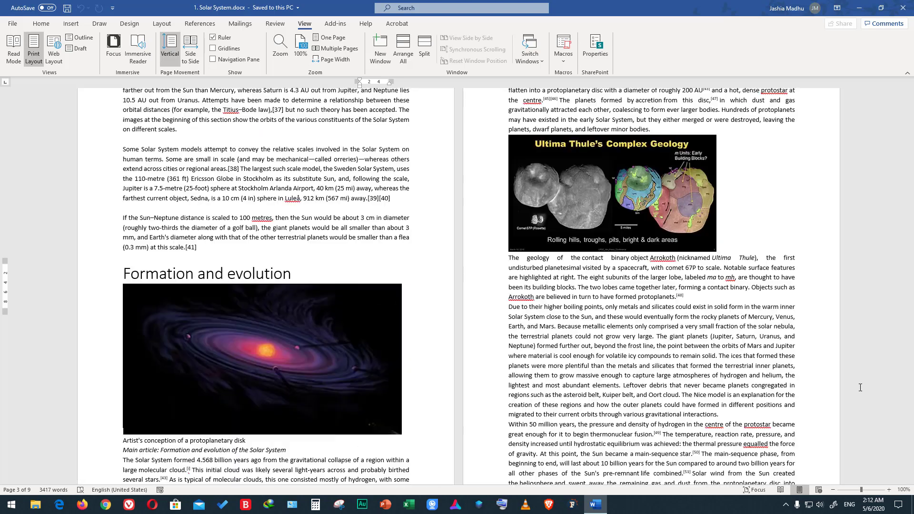
# - Scroll back to the 'Solar System' title page, page 1 of 9
pyautogui.scroll(5, 415, 250)
pyautogui.scroll(5, 424, 243)
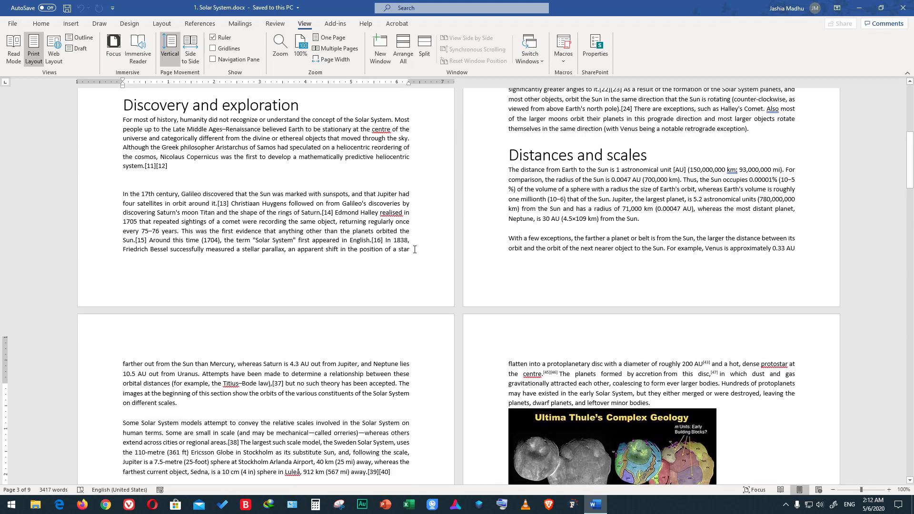
pyautogui.scroll(1, 438, 231)
pyautogui.scroll(2, 447, 222)
pyautogui.scroll(4, 448, 222)
pyautogui.scroll(3, 394, 221)
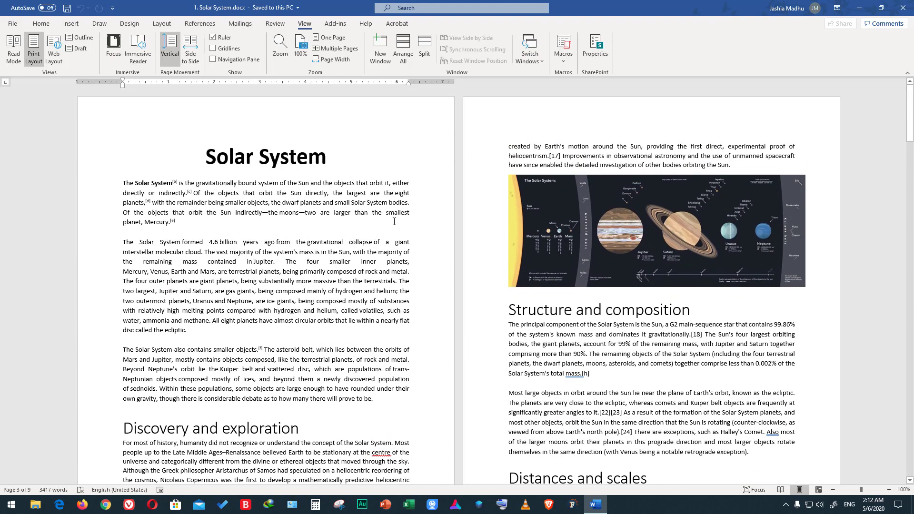
pyautogui.scroll(-4, 666, 334)
pyautogui.scroll(-1, 618, 286)
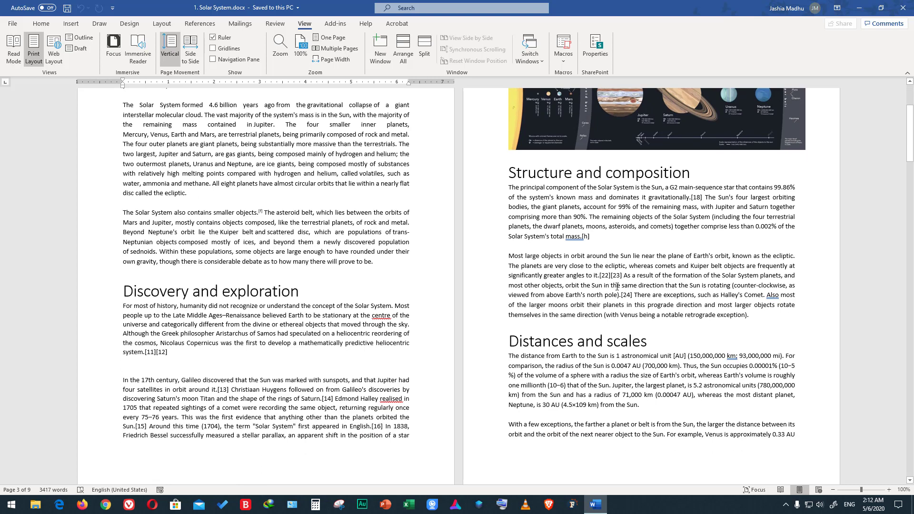
pyautogui.scroll(3, 438, 224)
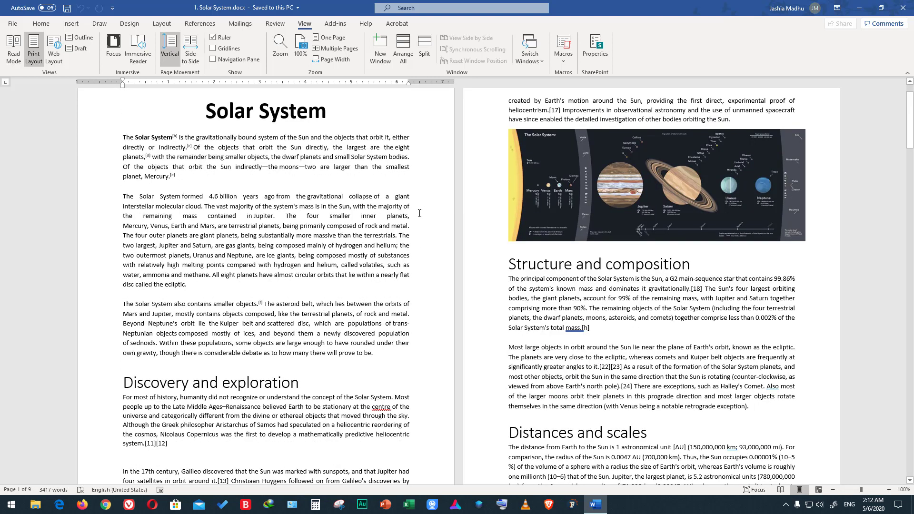
pyautogui.scroll(2, 392, 180)
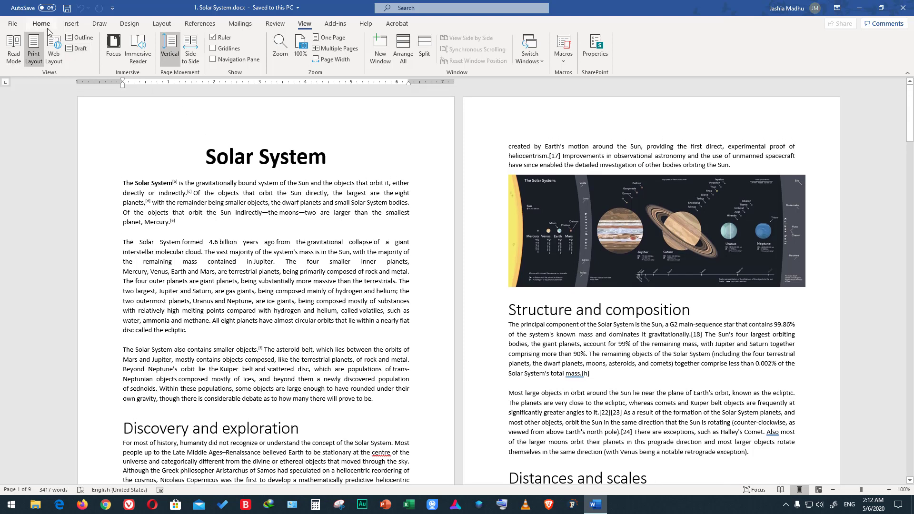
# - Close the Solar System document from the File backstage, leaving Word empty
pyautogui.click(13, 24)
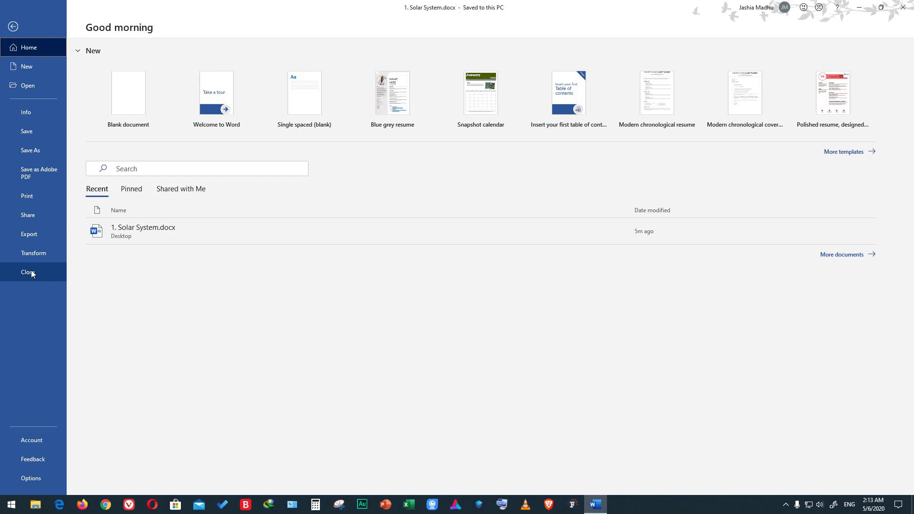
pyautogui.click(29, 272)
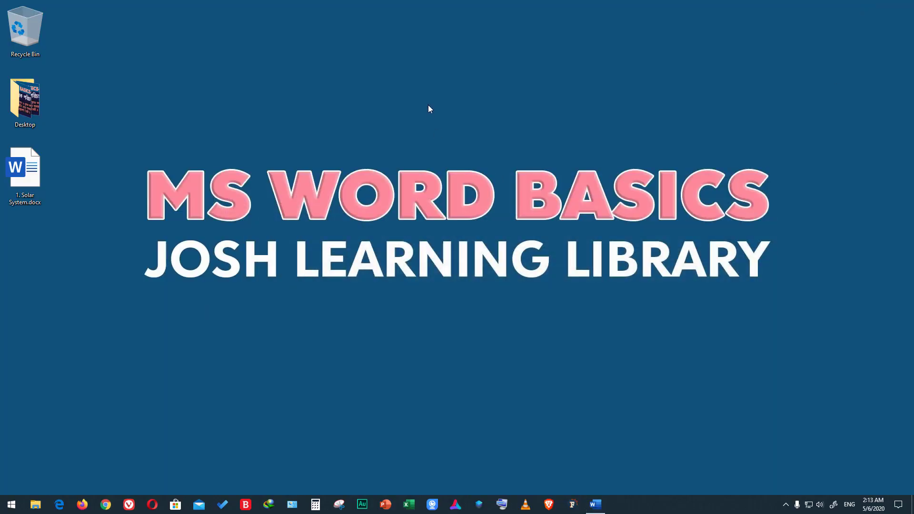
# - Refresh the desktop and restore the Word window from the taskbar
pyautogui.rightClick(427, 105)
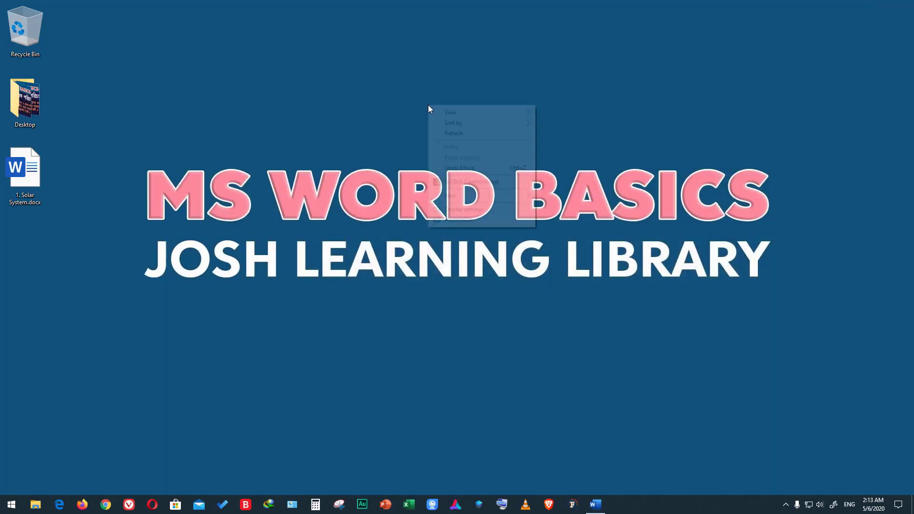
pyautogui.click(458, 135)
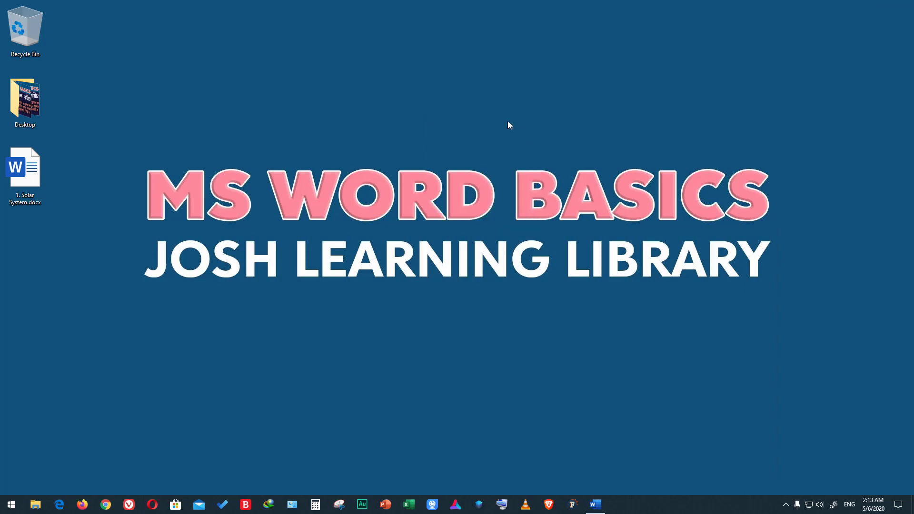
pyautogui.click(596, 504)
# - Reopen 1. Solar System.docx from its desktop icon in Word
pyautogui.click(38, 170)
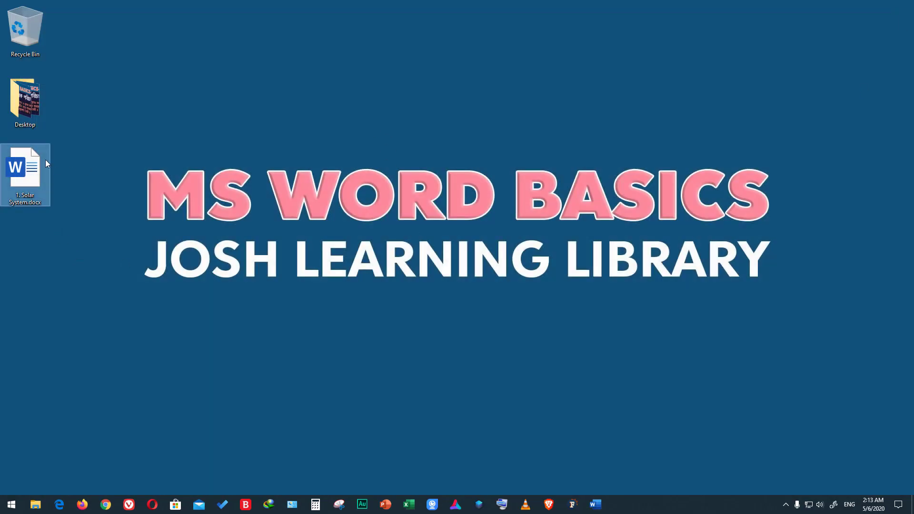
pyautogui.doubleClick(25, 156)
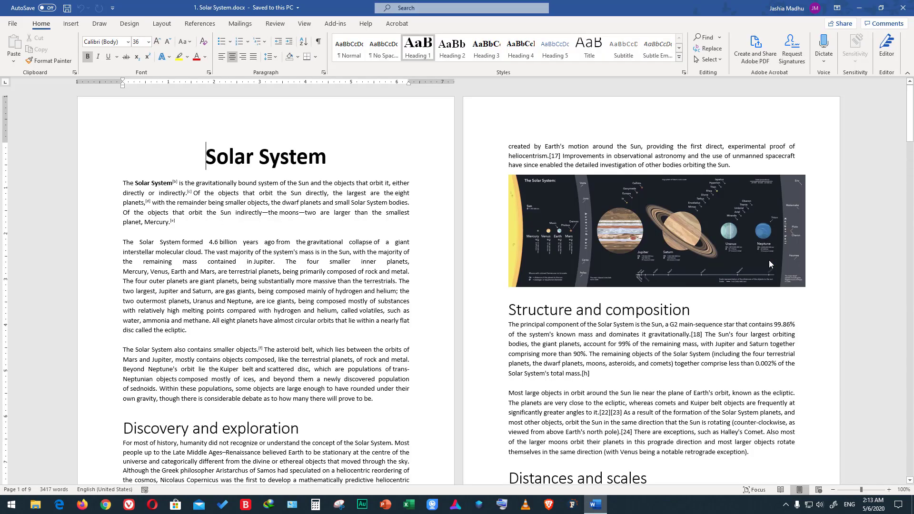
pyautogui.scroll(-1, 709, 337)
pyautogui.scroll(1, 709, 337)
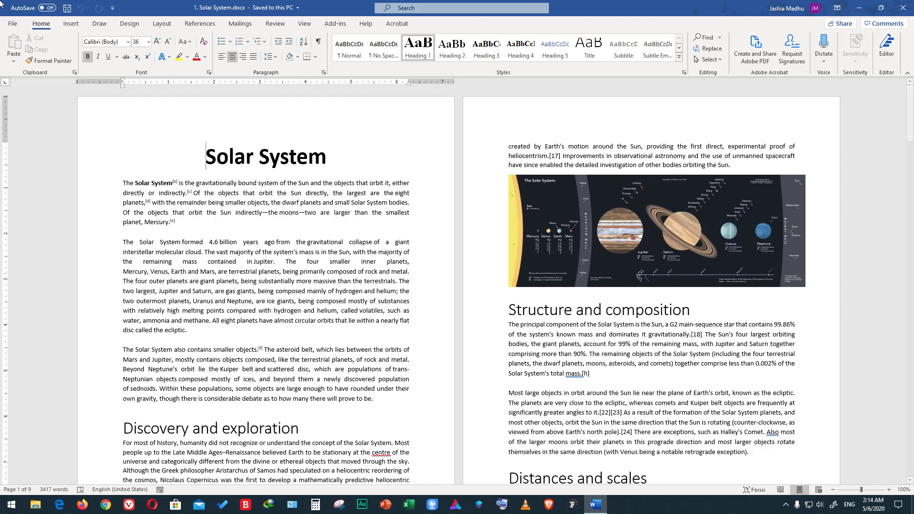
# - Close the Solar System document again through File > Close
pyautogui.click(14, 26)
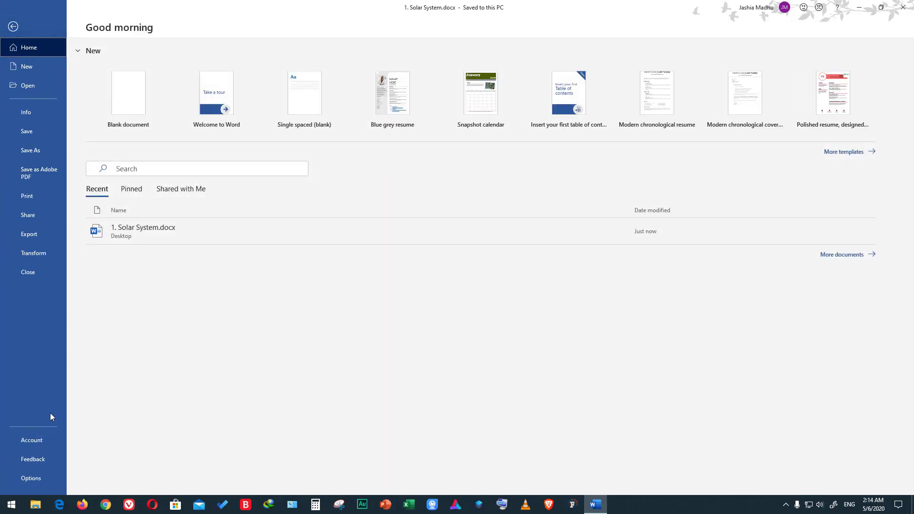
pyautogui.click(41, 276)
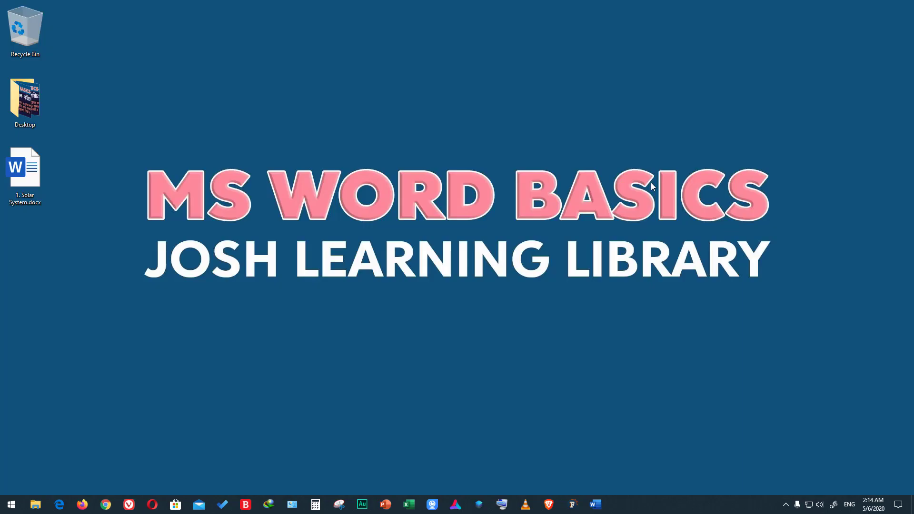
# - Unpin the existing Word tile from the Start menu
pyautogui.click(12, 504)
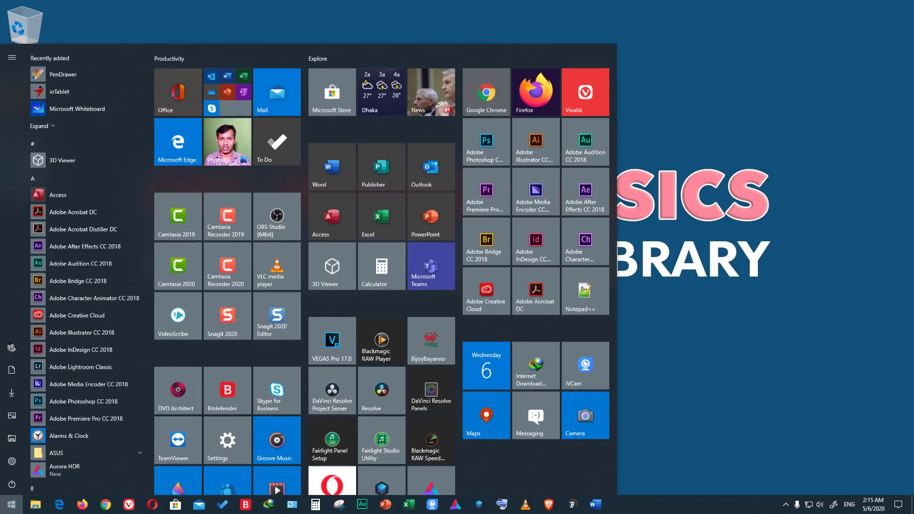
pyautogui.scroll(-5, 101, 310)
pyautogui.scroll(-5, 100, 310)
pyautogui.scroll(-5, 100, 310)
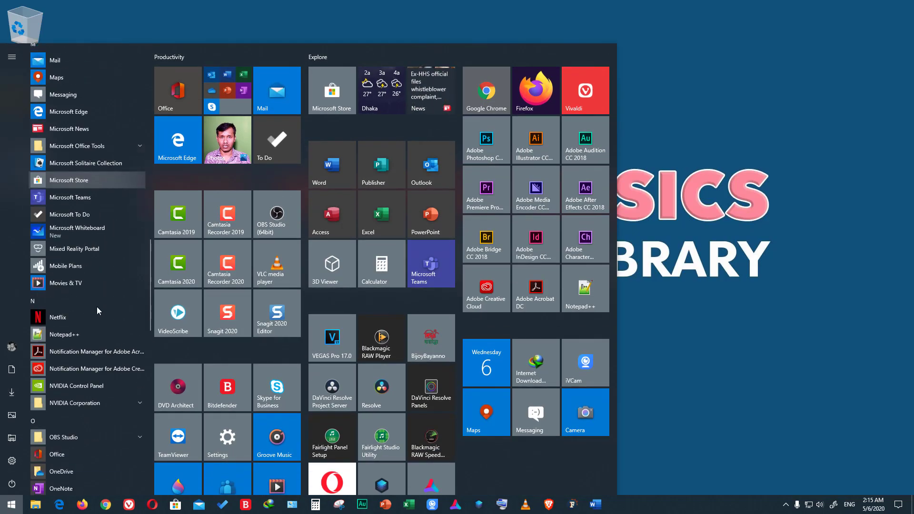
pyautogui.scroll(-5, 100, 310)
pyautogui.scroll(-5, 99, 310)
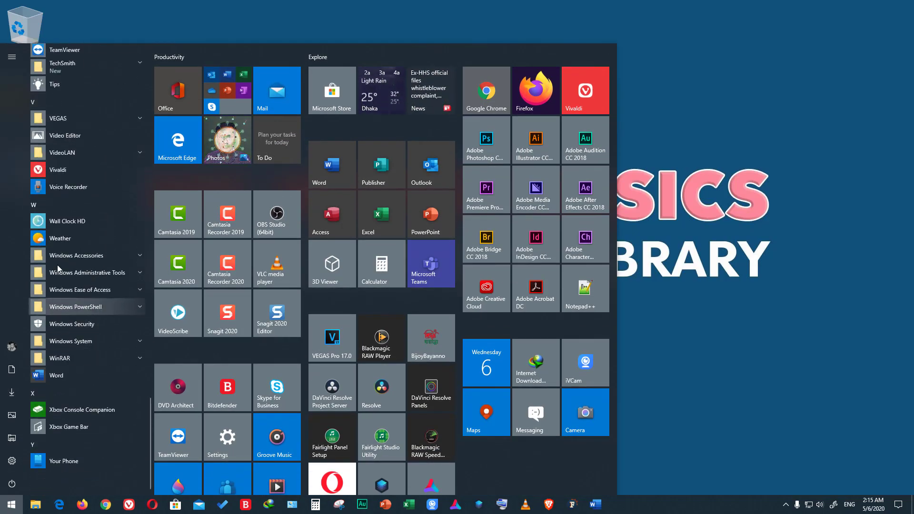
pyautogui.rightClick(41, 375)
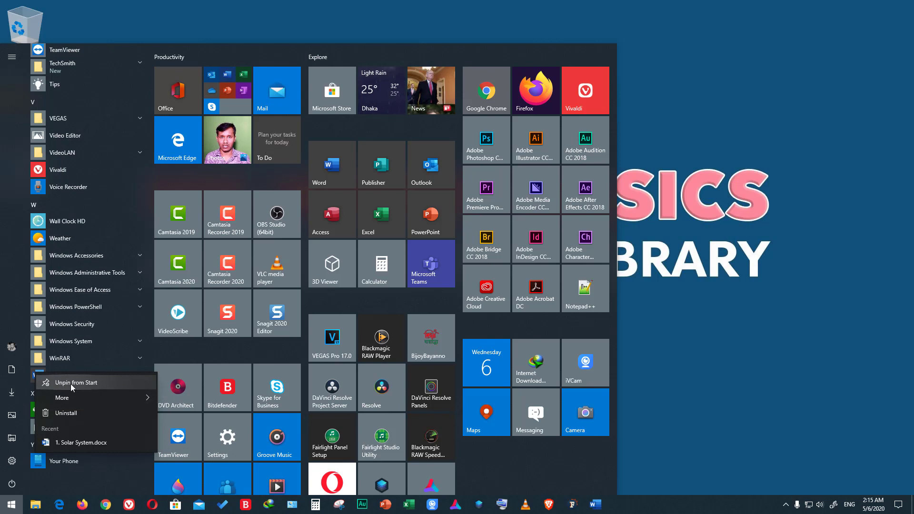
pyautogui.click(324, 131)
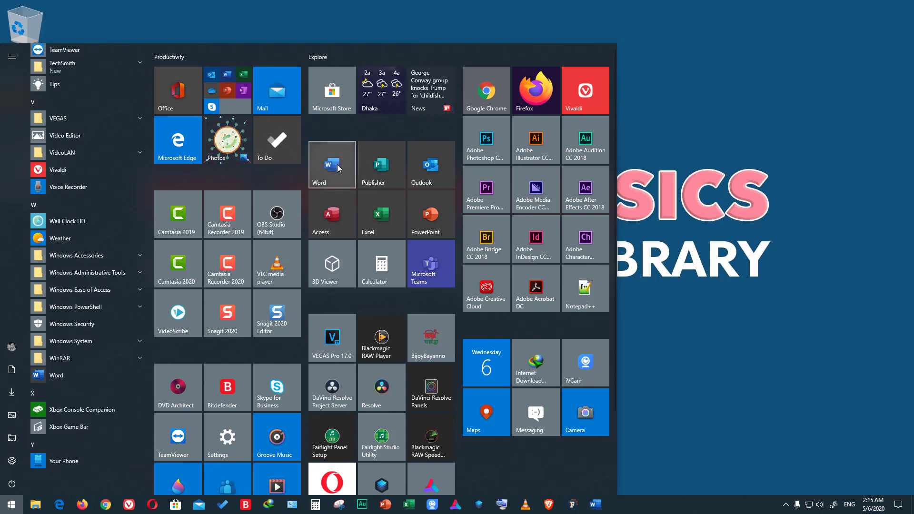
pyautogui.rightClick(340, 162)
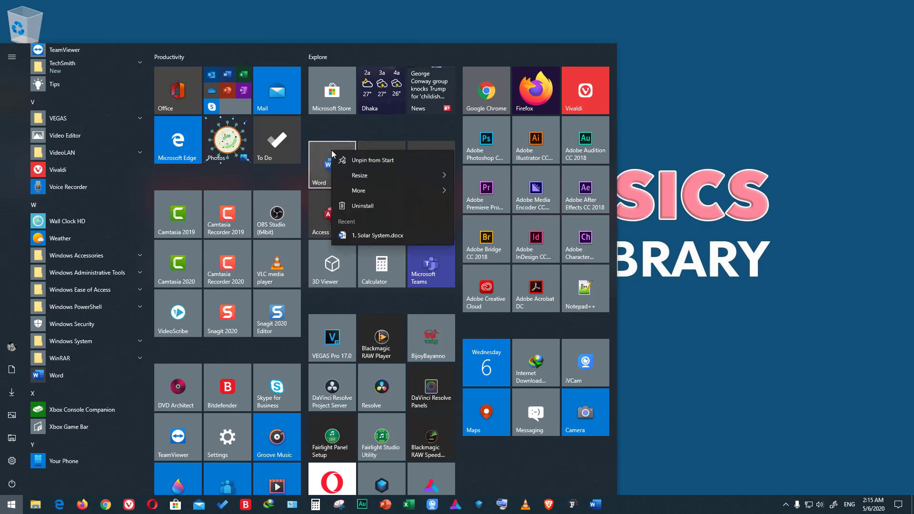
pyautogui.click(393, 162)
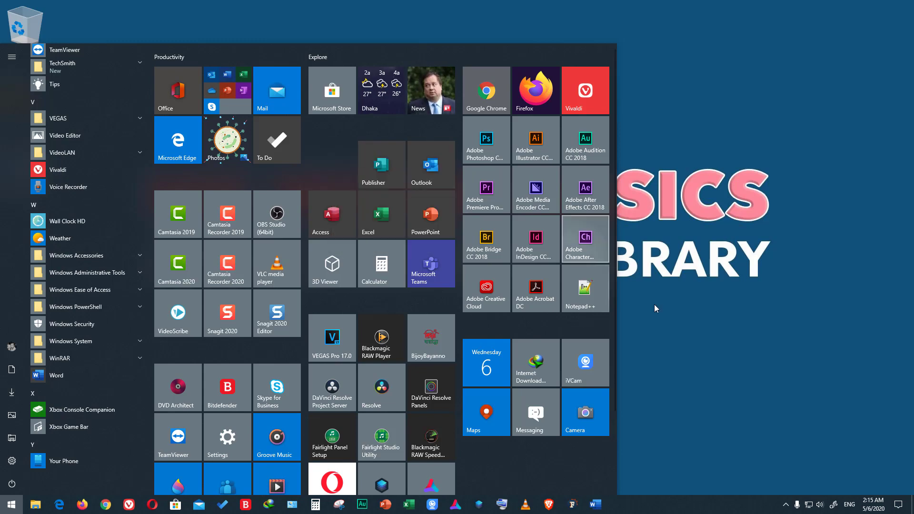
# - Pin Word to Start again from the Start menu app list
pyautogui.click(655, 310)
pyautogui.click(12, 505)
pyautogui.scroll(-5, 75, 405)
pyautogui.scroll(-10, 76, 402)
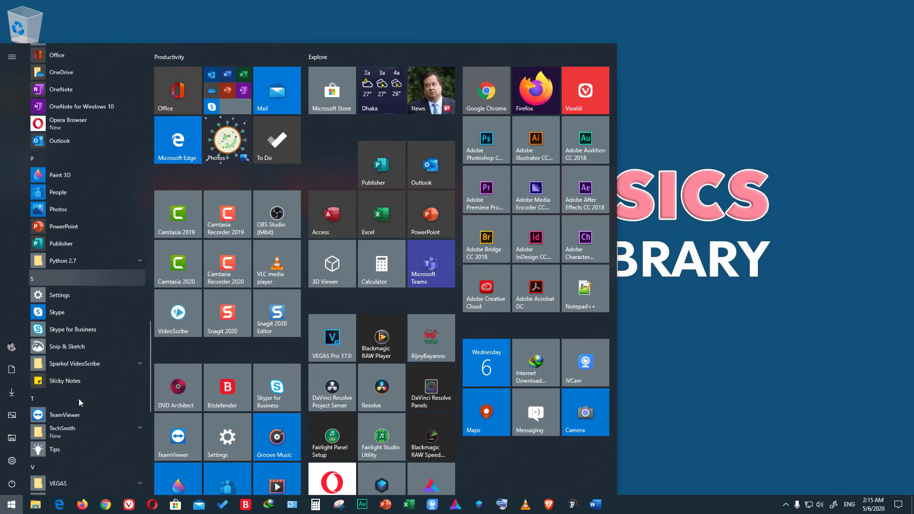
pyautogui.scroll(-5, 79, 399)
pyautogui.rightClick(48, 376)
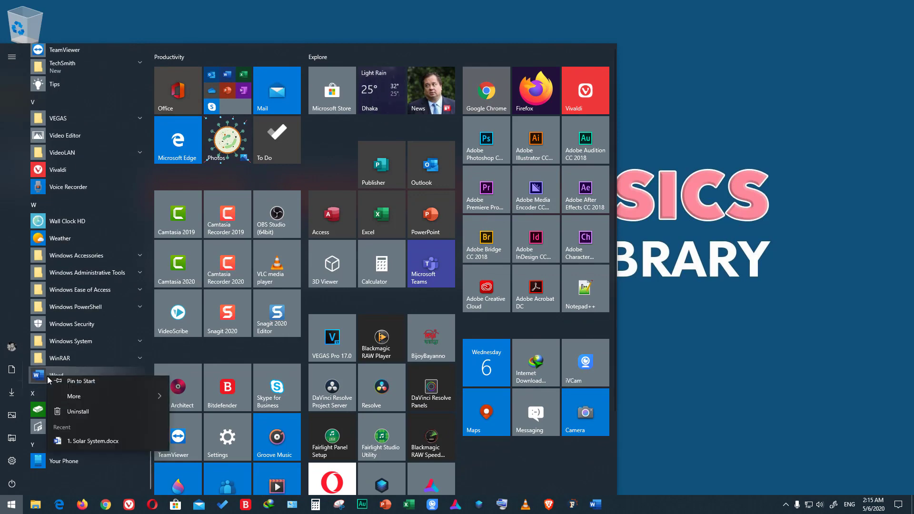
pyautogui.click(86, 385)
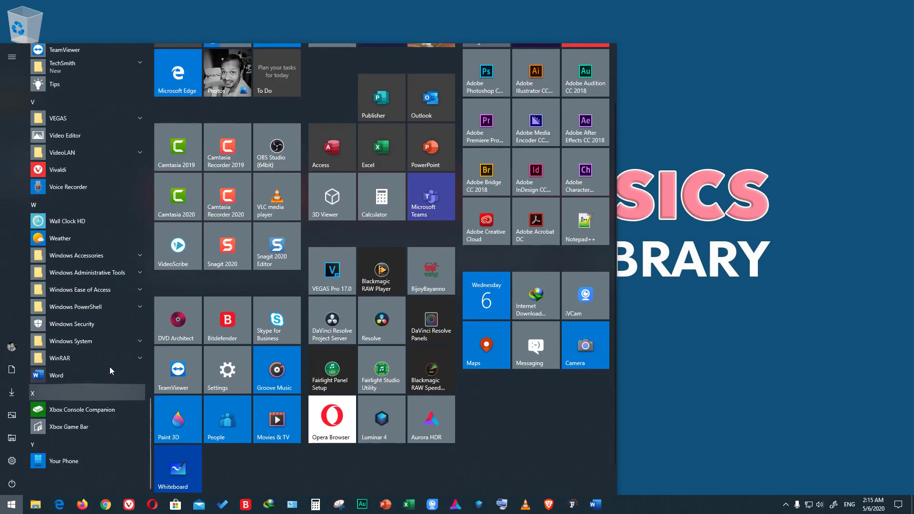
# - Place the Word tile beside Publisher in a group named 'office', then launch Word
pyautogui.scroll(-1, 219, 467)
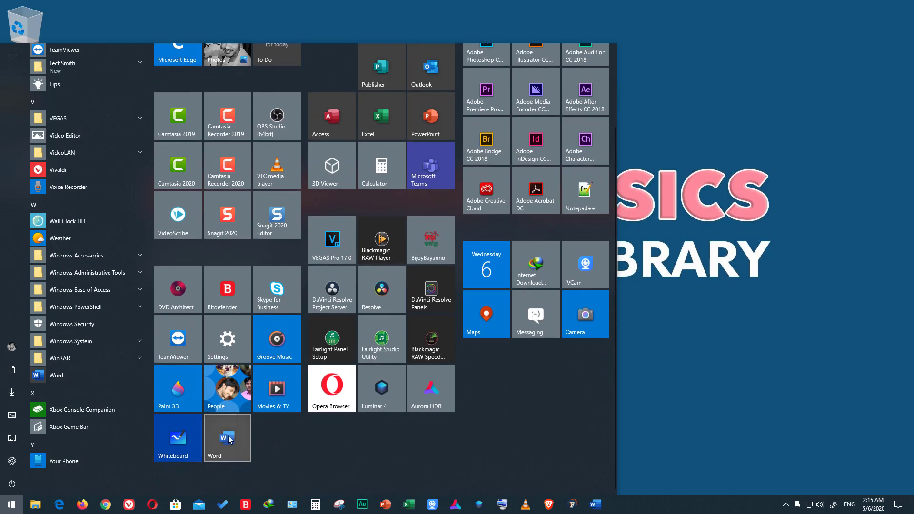
pyautogui.scroll(1, 224, 455)
pyautogui.scroll(-1, 227, 442)
pyautogui.moveTo(229, 441); pyautogui.dragTo(403, 188)
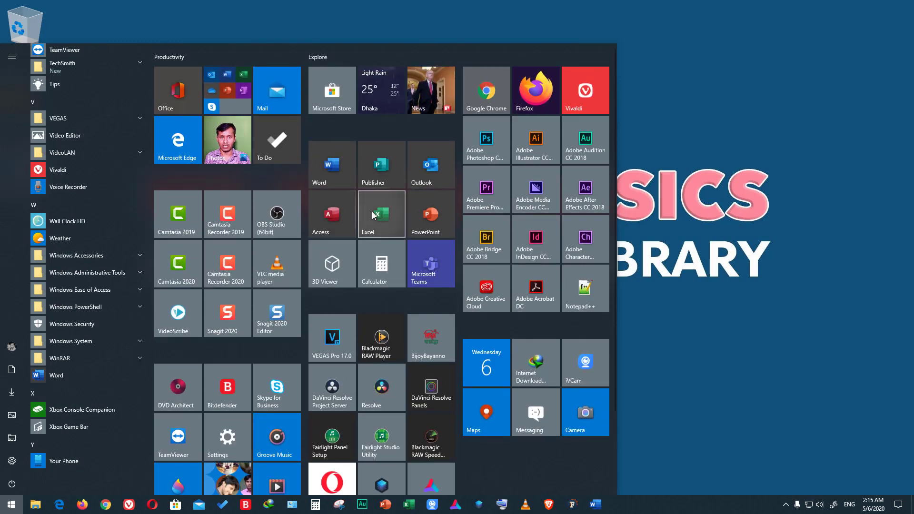
pyautogui.click(334, 133)
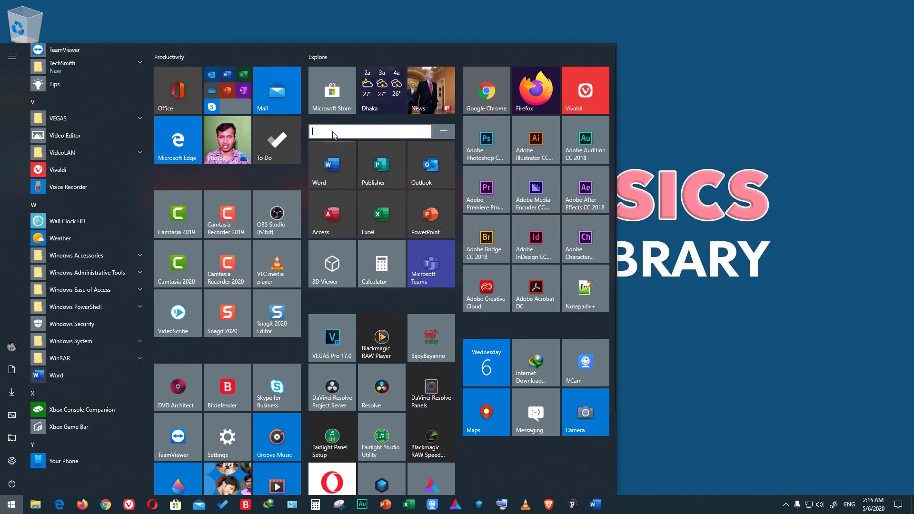
pyautogui.write('of')
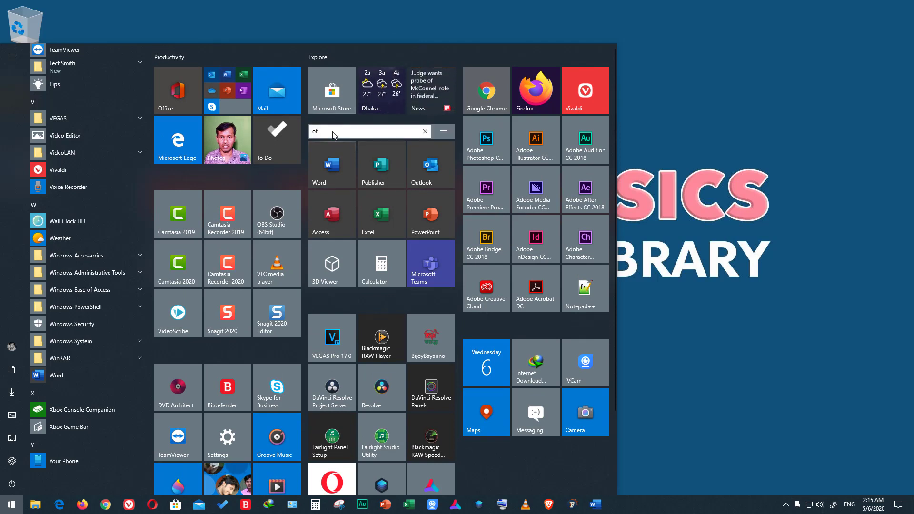
pyautogui.write('fice')
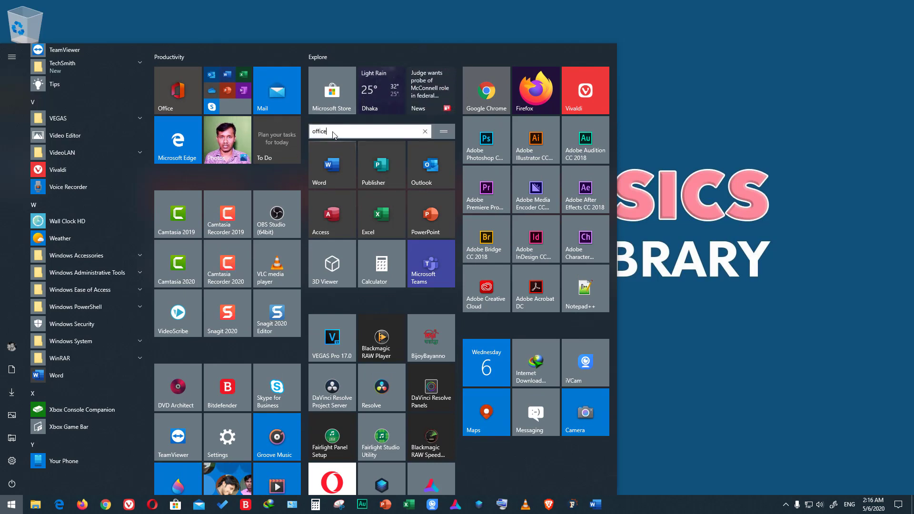
pyautogui.press('Return')
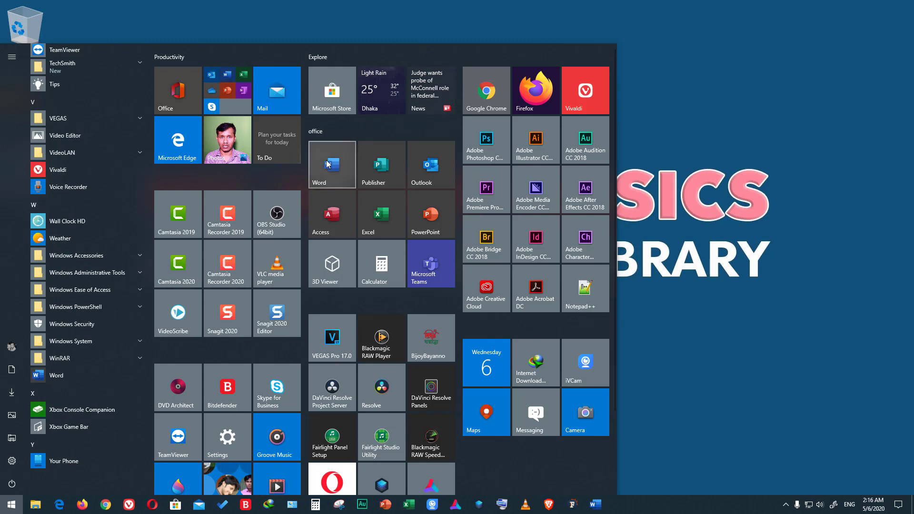
pyautogui.click(328, 161)
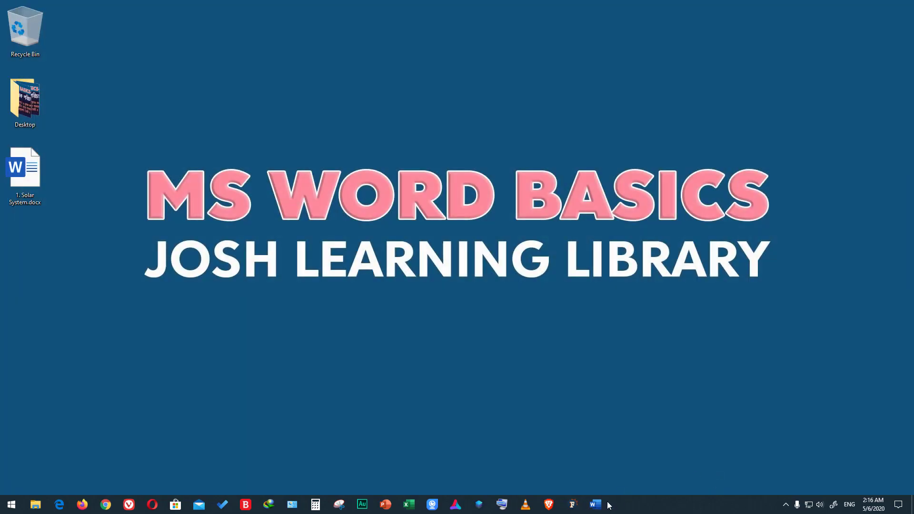
# - Show Word's New page template gallery and focus the online template search box
pyautogui.click(600, 511)
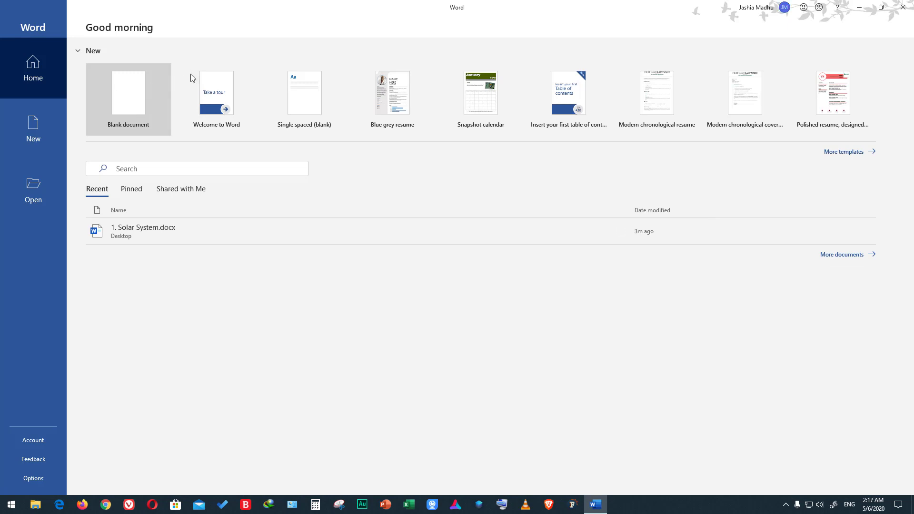
pyautogui.click(33, 136)
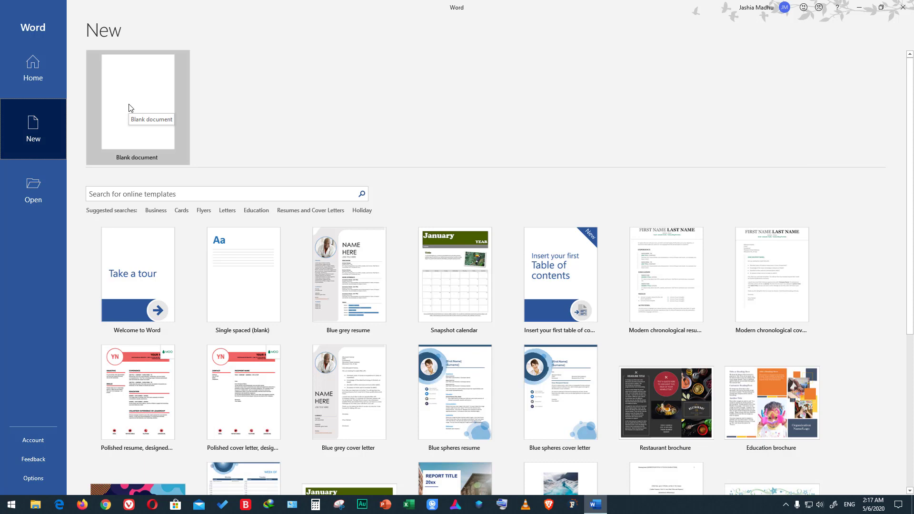
pyautogui.scroll(-1, 387, 337)
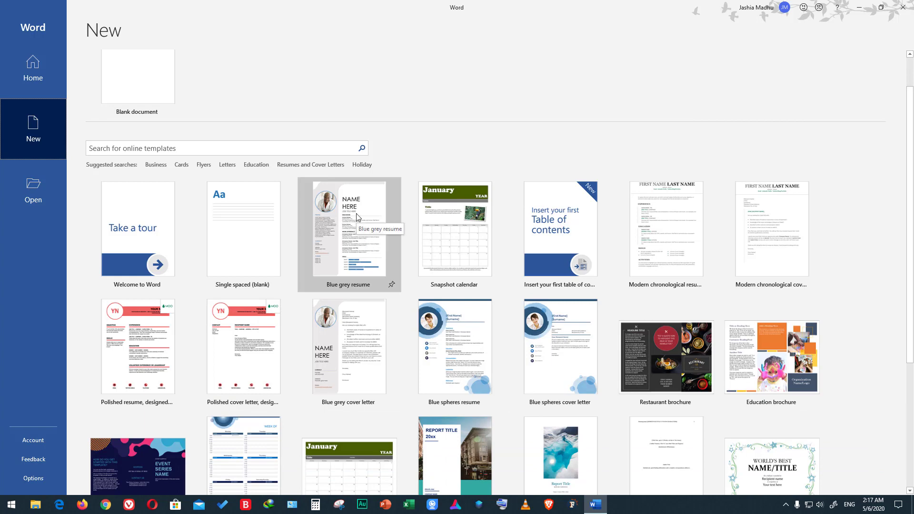
pyautogui.click(291, 149)
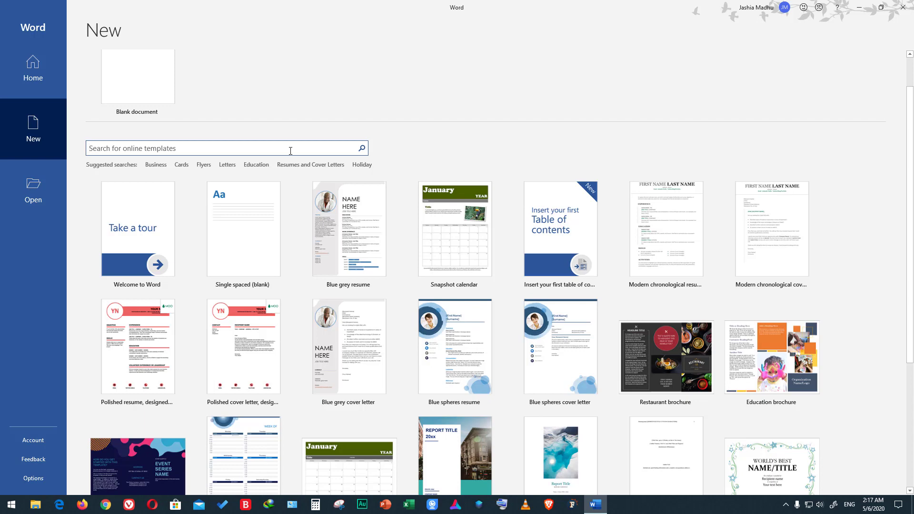
# - Search templates for 'invitation' and create a document from Baptism invitation
pyautogui.write('invit')
pyautogui.write('ation')
pyautogui.press('Return')
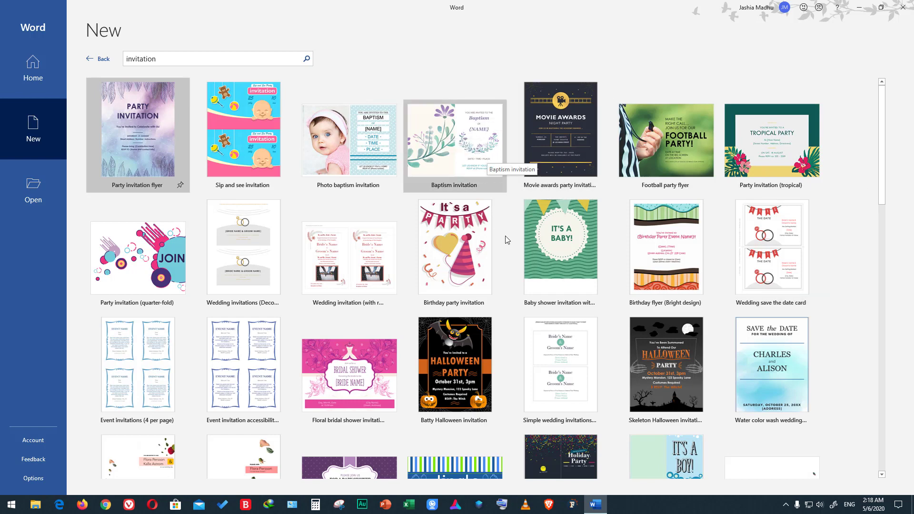
pyautogui.click(475, 141)
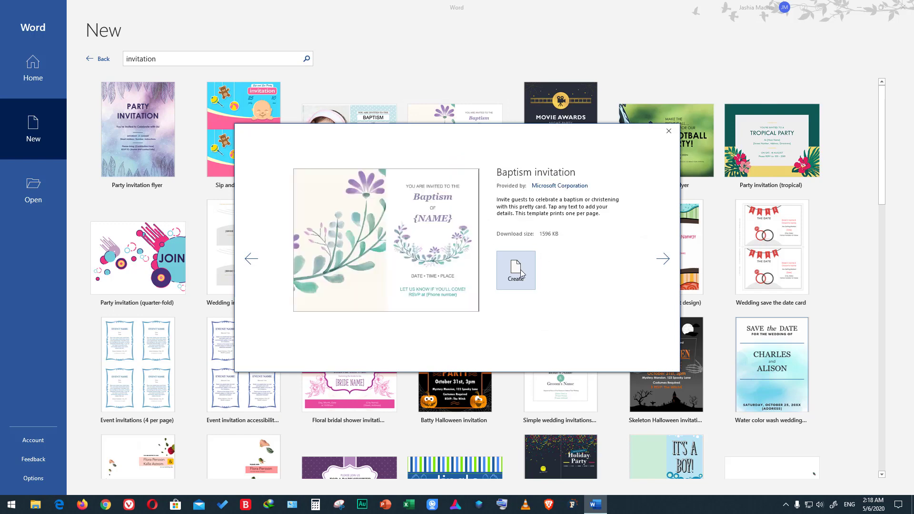
pyautogui.click(520, 270)
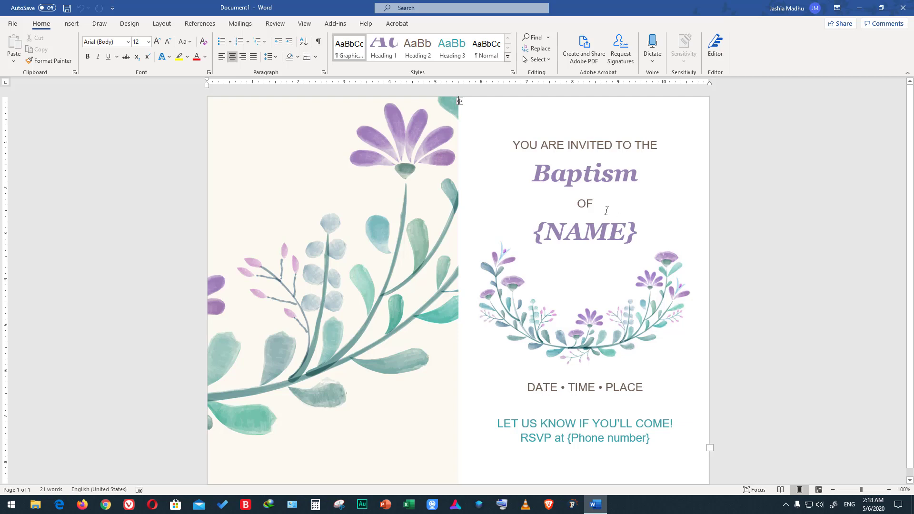
# - Select the invitation's text lines: YOU ARE INVITED TO THE, Baptism, OF, {NAME}
pyautogui.click(570, 139)
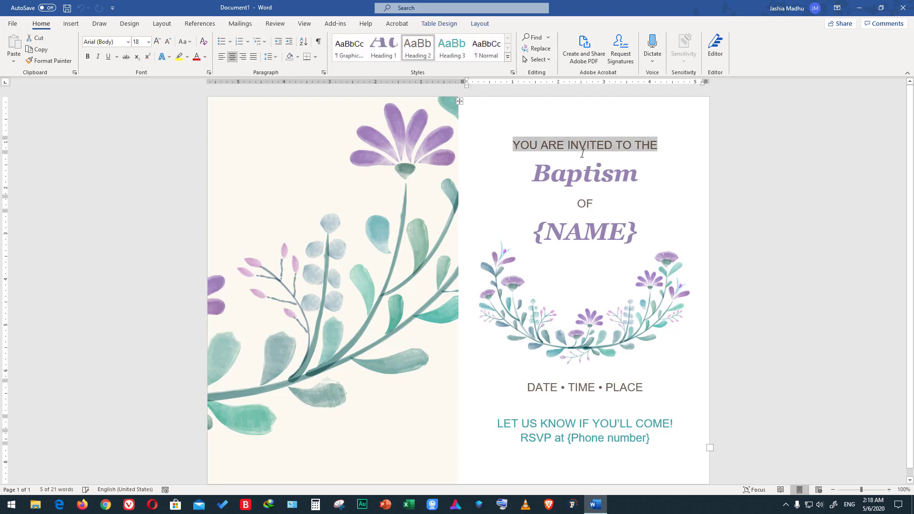
pyautogui.doubleClick(596, 180)
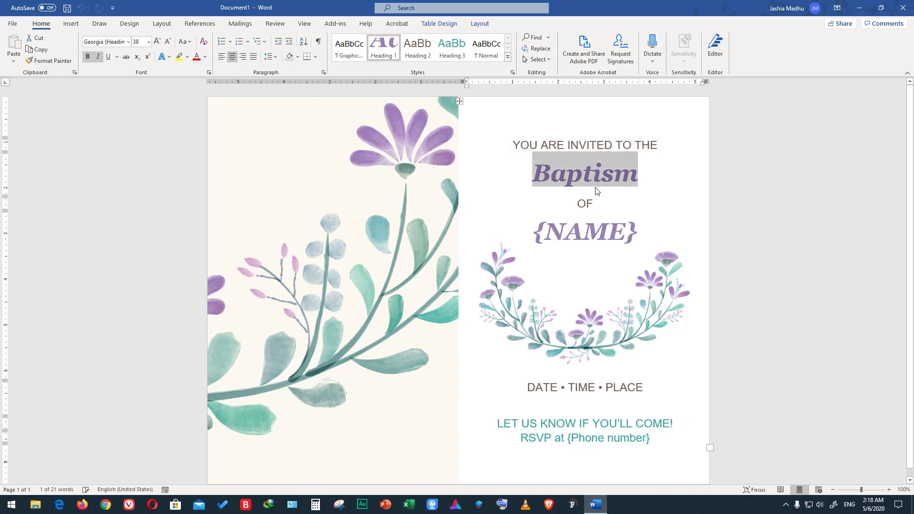
pyautogui.click(590, 143)
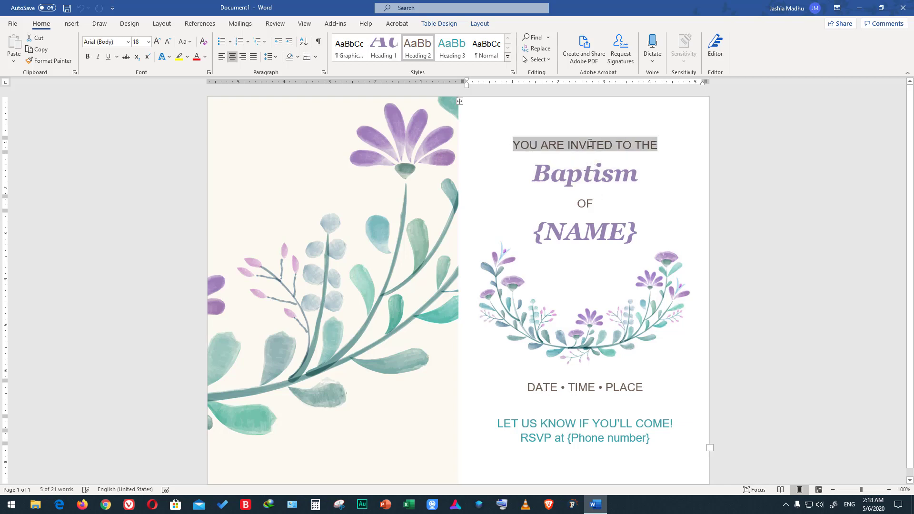
pyautogui.click(589, 178)
pyautogui.click(590, 204)
pyautogui.click(603, 237)
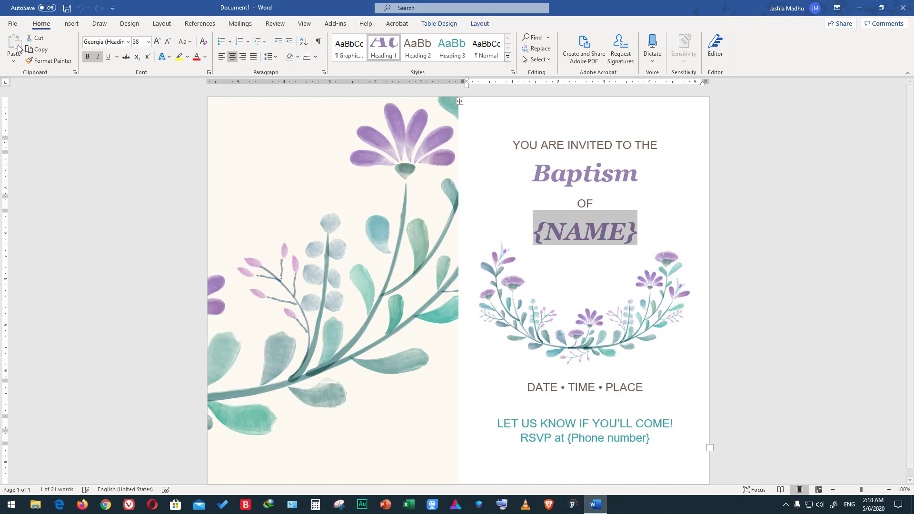
pyautogui.click(13, 23)
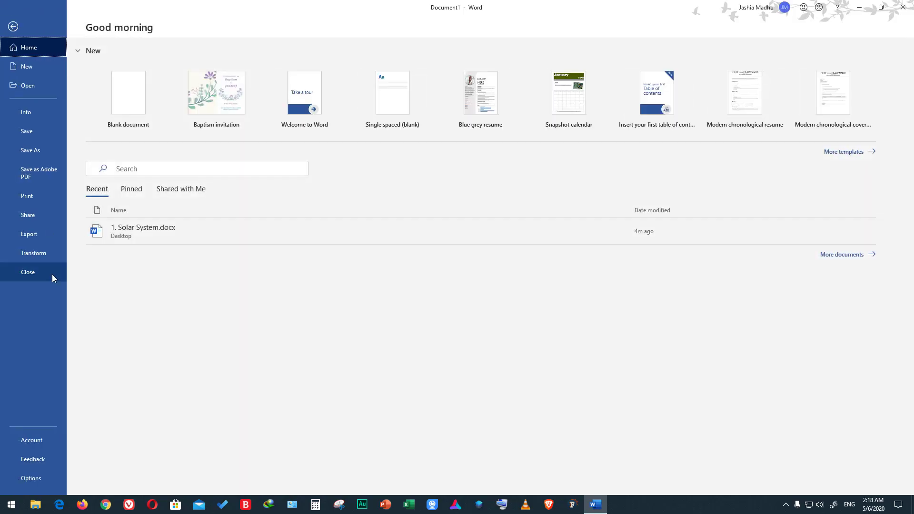
# - Discard the Baptism invitation without saving and return to Word's File start page
pyautogui.press('Escape')
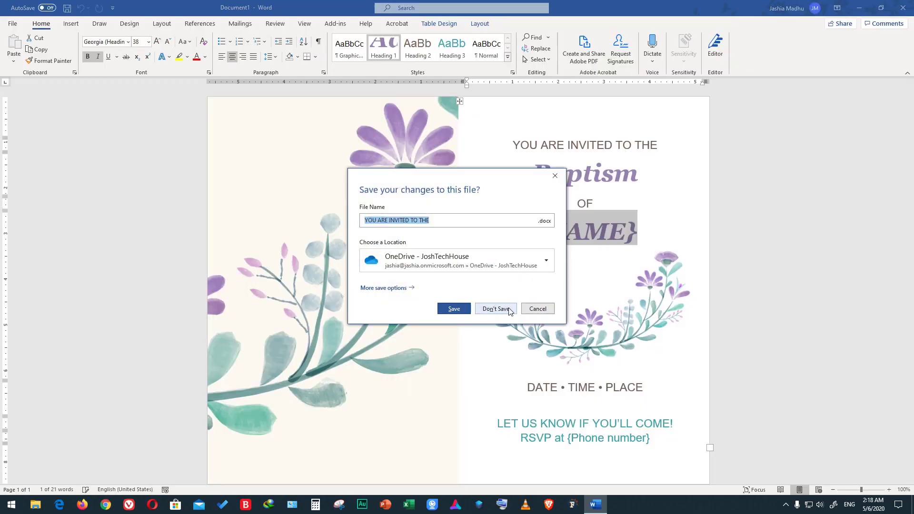
pyautogui.moveTo(447, 183); pyautogui.dragTo(383, 145)
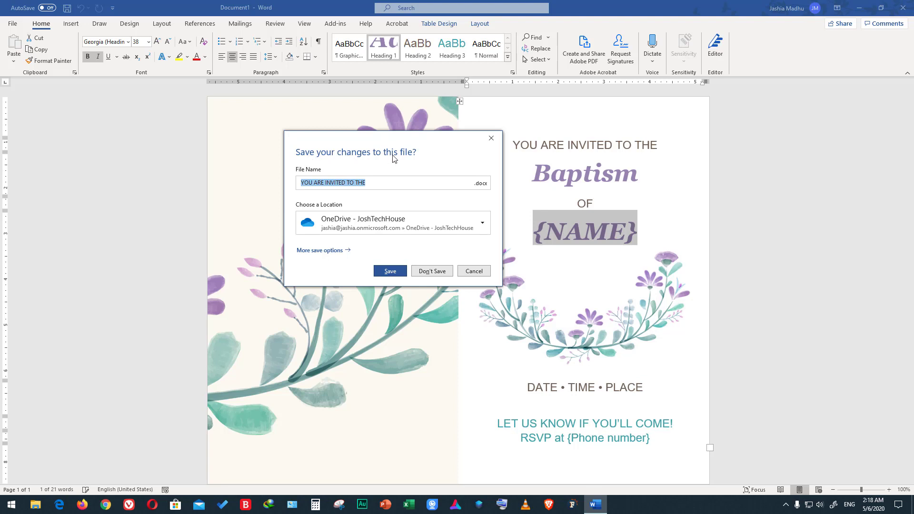
pyautogui.click(442, 272)
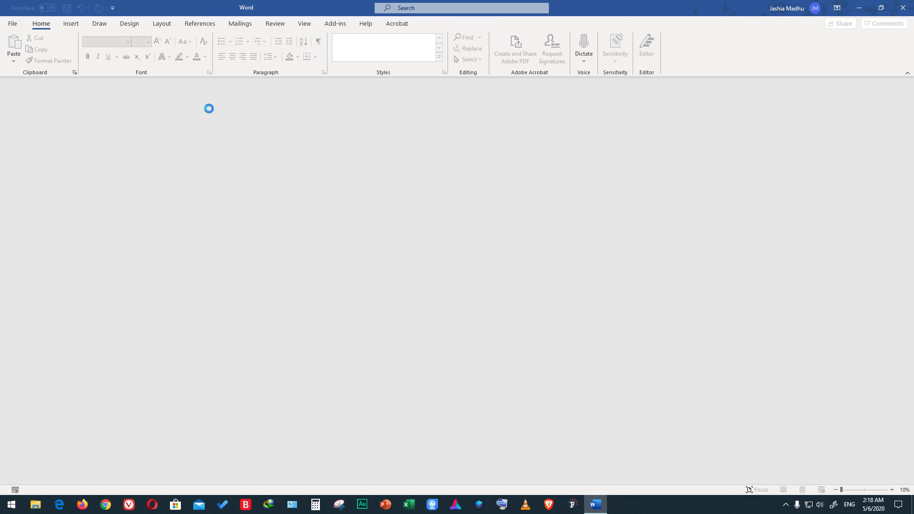
pyautogui.click(12, 25)
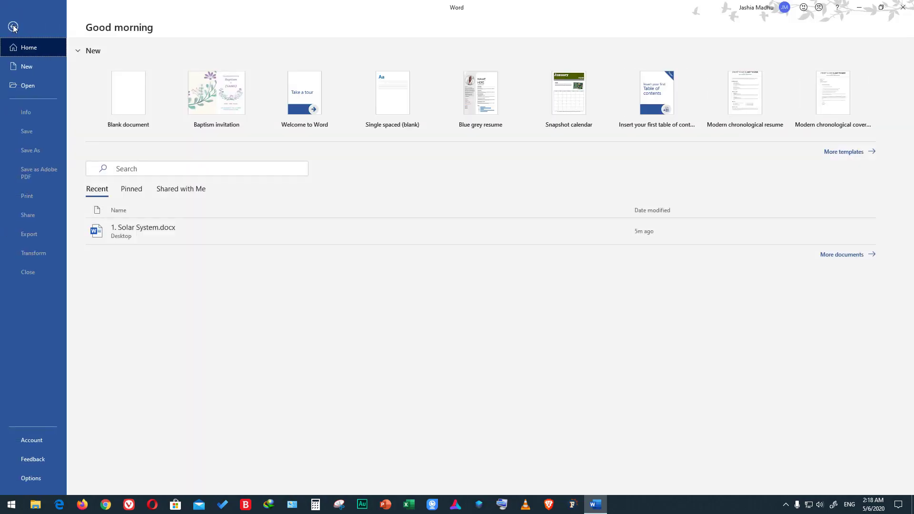
# - Create a new blank document, Document2, from the New page
pyautogui.click(36, 67)
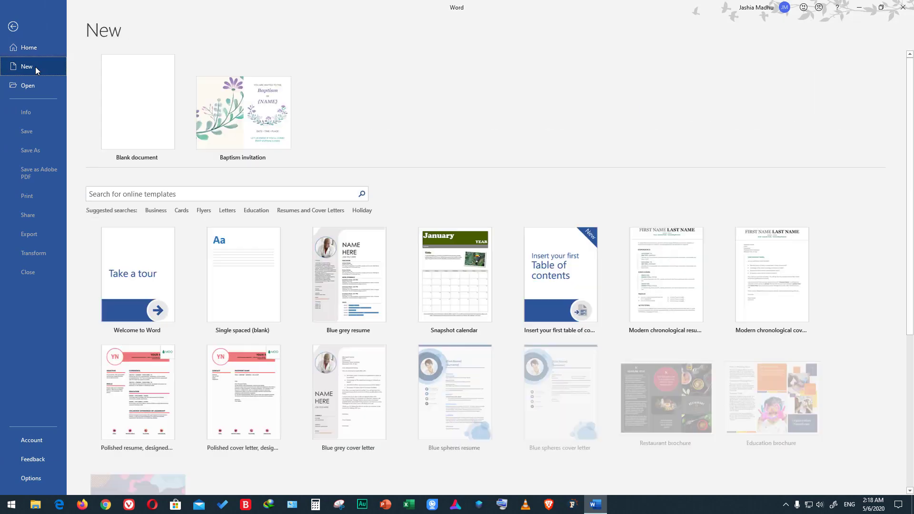
pyautogui.click(149, 130)
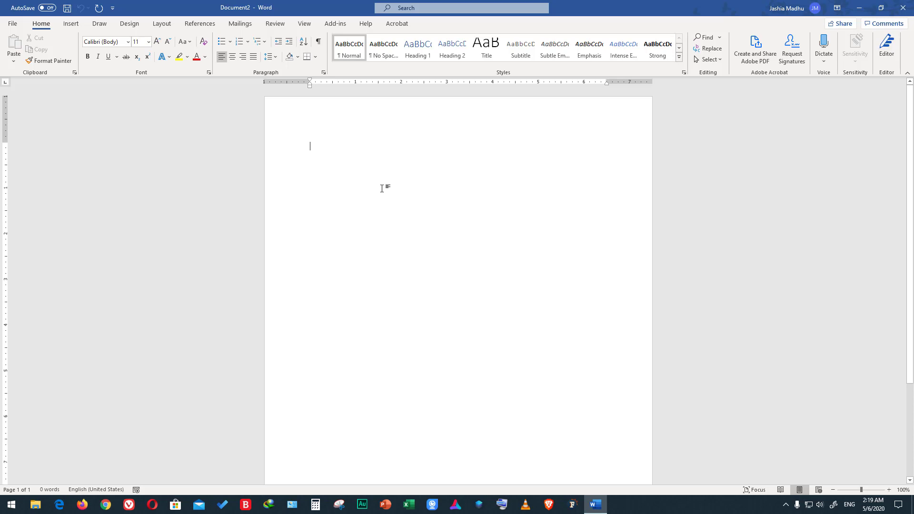
# - Type the person's full name on the first line and set it to 48 pt Calibri
pyautogui.write('Jo')
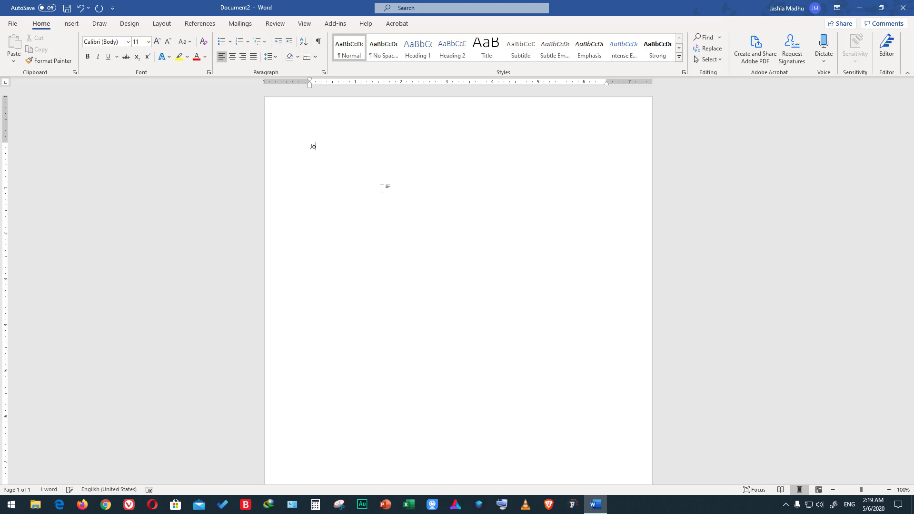
pyautogui.write('shia')
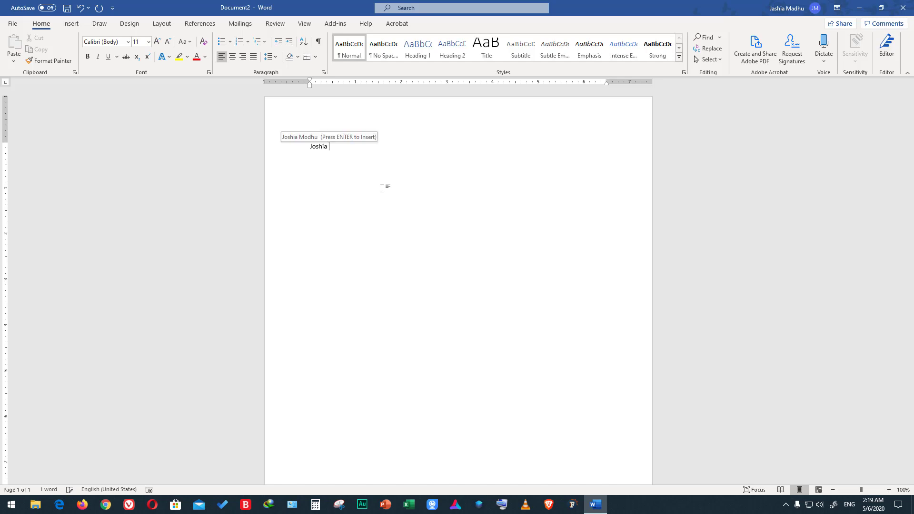
pyautogui.write(' Modhu')
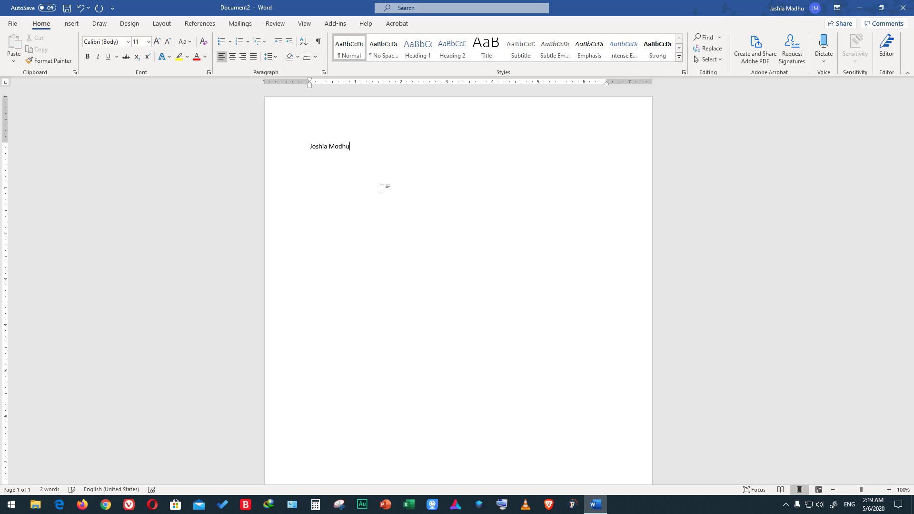
pyautogui.tripleClick(310, 135)
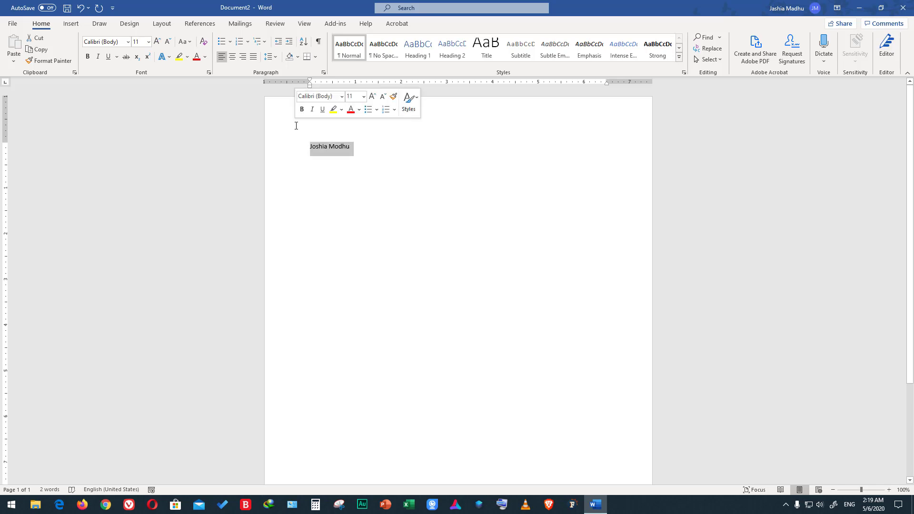
pyautogui.click(156, 42)
pyautogui.click(156, 42)
pyautogui.click(156, 42)
pyautogui.click(156, 42)
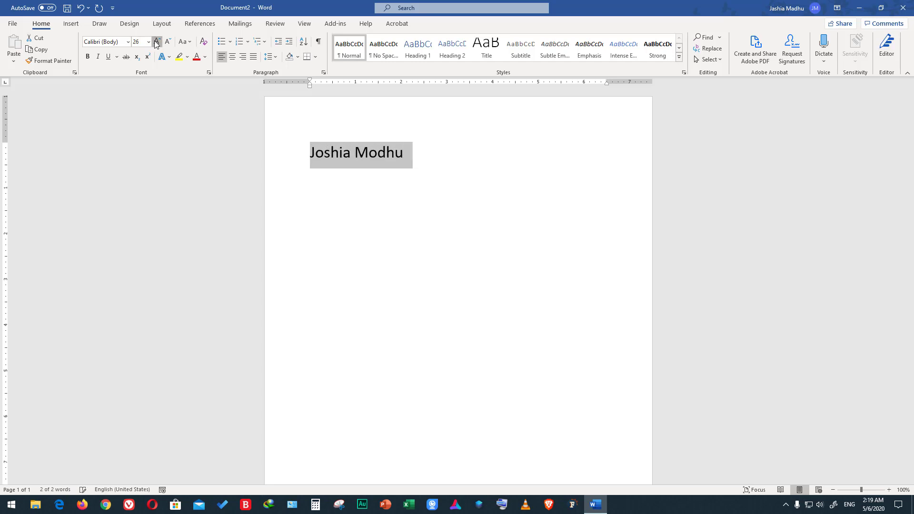
pyautogui.click(156, 42)
pyautogui.click(156, 42)
pyautogui.click(149, 42)
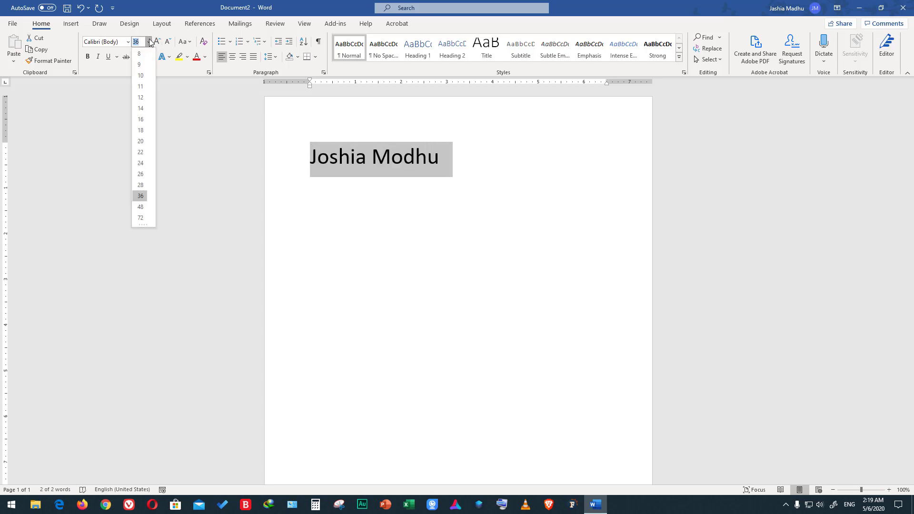
pyautogui.click(141, 207)
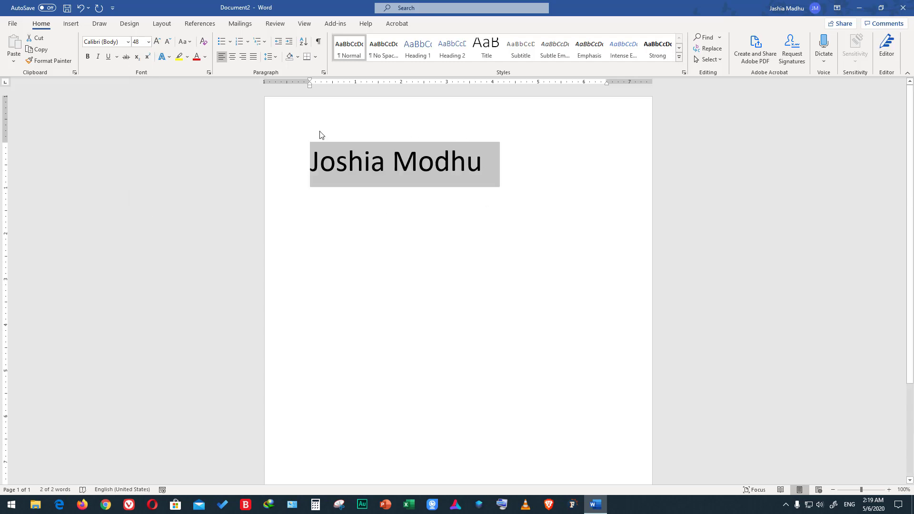
pyautogui.click(467, 179)
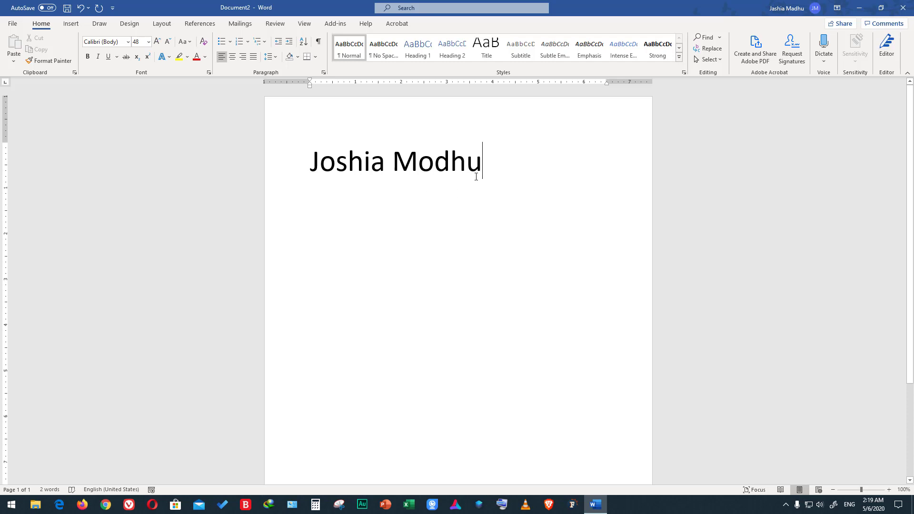
pyautogui.click(11, 27)
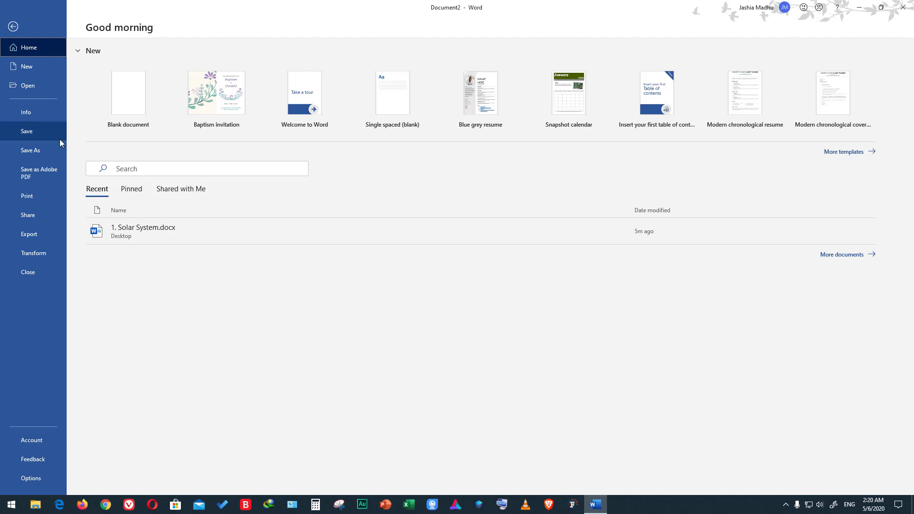
# - Open the full Save As dialog via Browse on the backstage Save As page
pyautogui.click(30, 135)
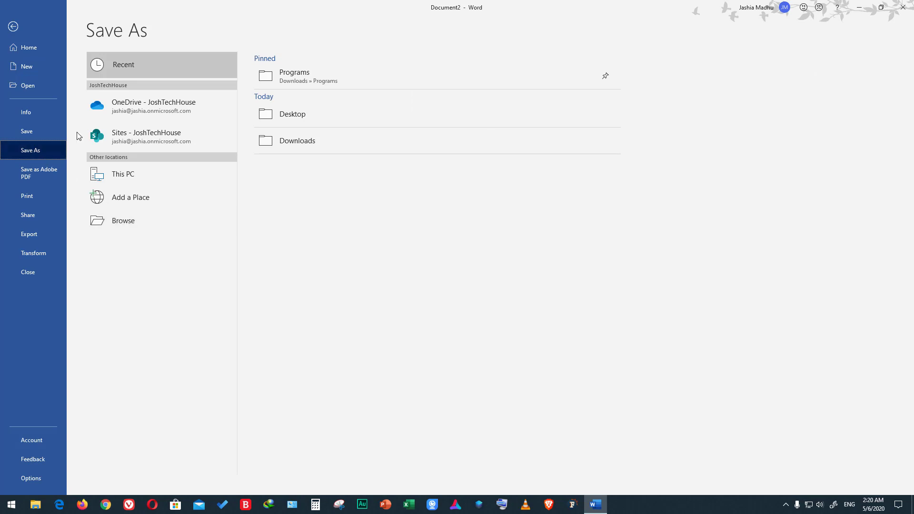
pyautogui.click(21, 114)
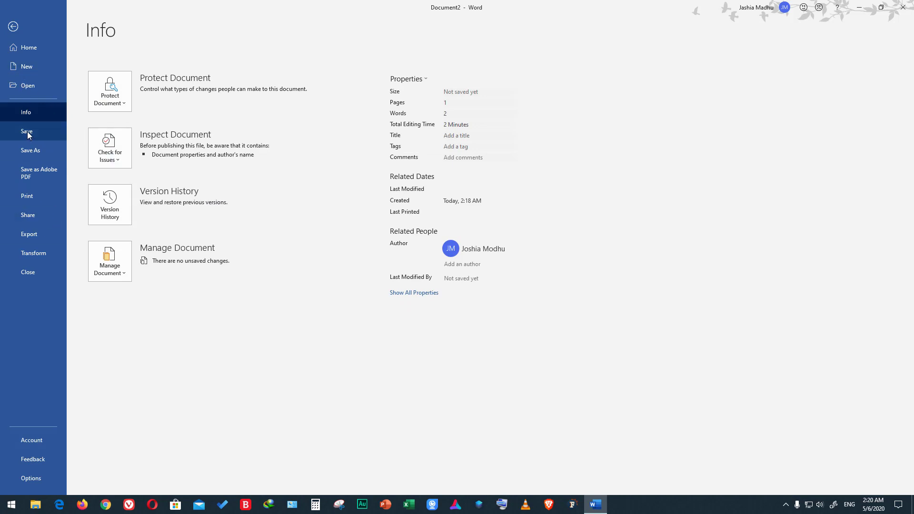
pyautogui.click(30, 150)
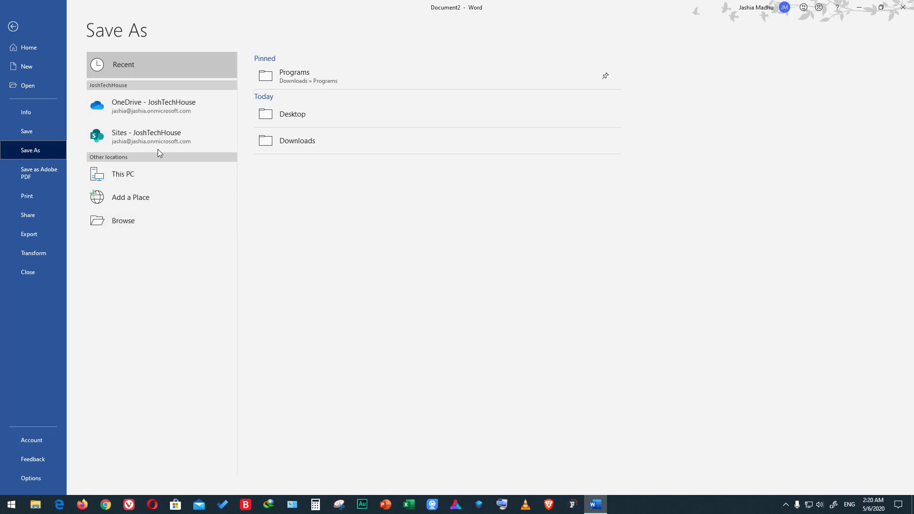
pyautogui.click(122, 221)
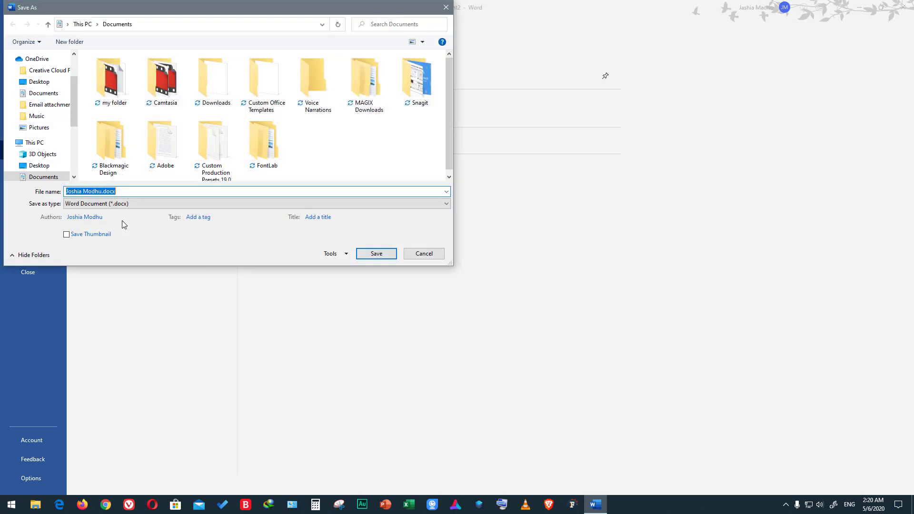
# - Save the document to the Desktop as 'my first document' in Word Document (*.docx) format
pyautogui.click(46, 84)
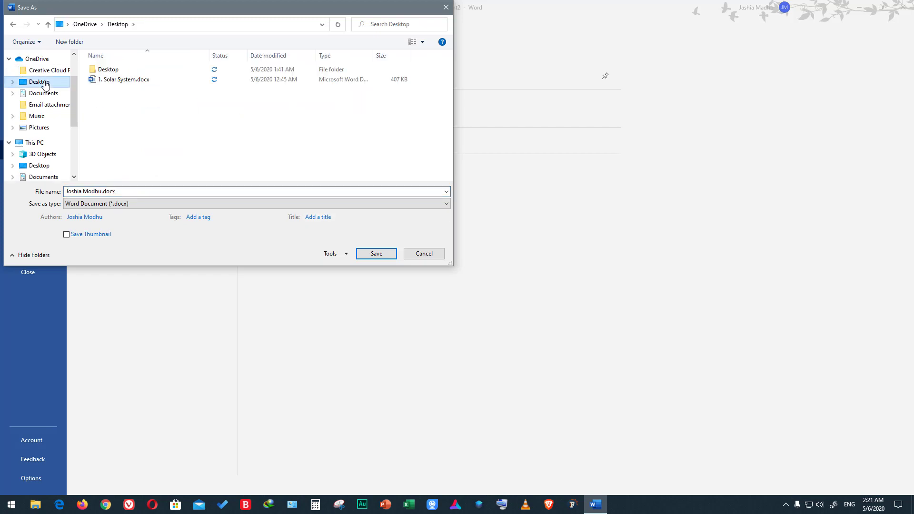
pyautogui.click(95, 191)
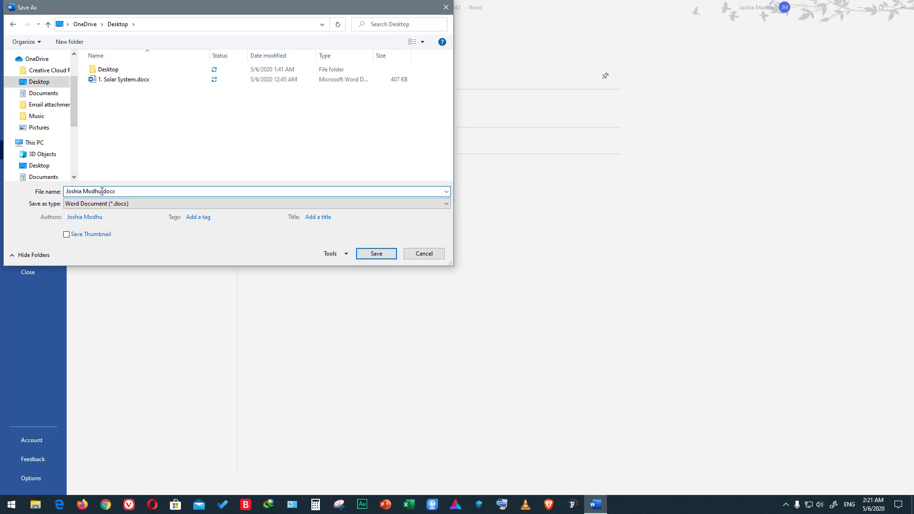
pyautogui.moveTo(101, 191); pyautogui.dragTo(45, 191)
pyautogui.write('m')
pyautogui.write('y')
pyautogui.write(' first ')
pyautogui.write('document')
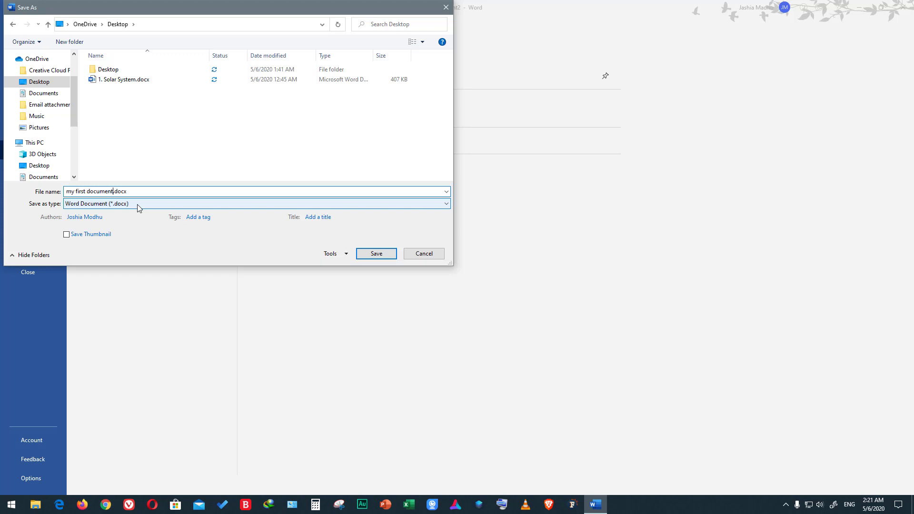
pyautogui.click(138, 205)
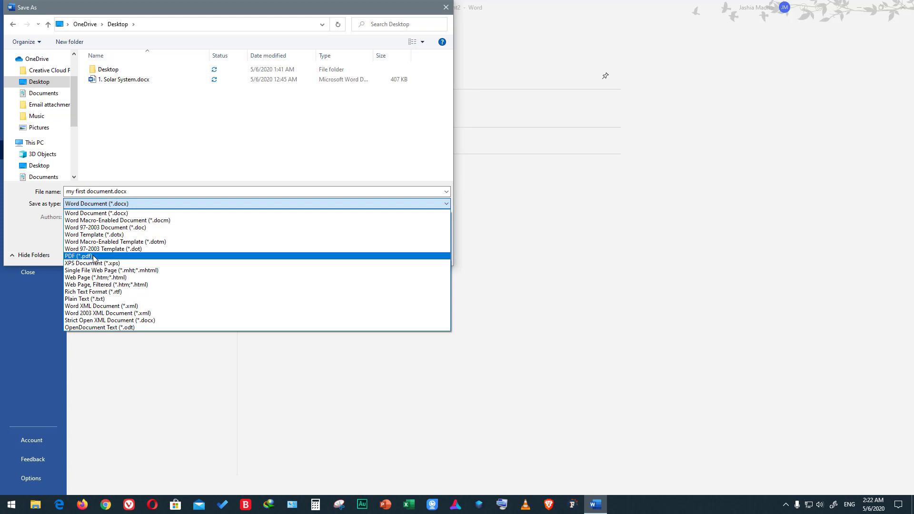
pyautogui.click(169, 136)
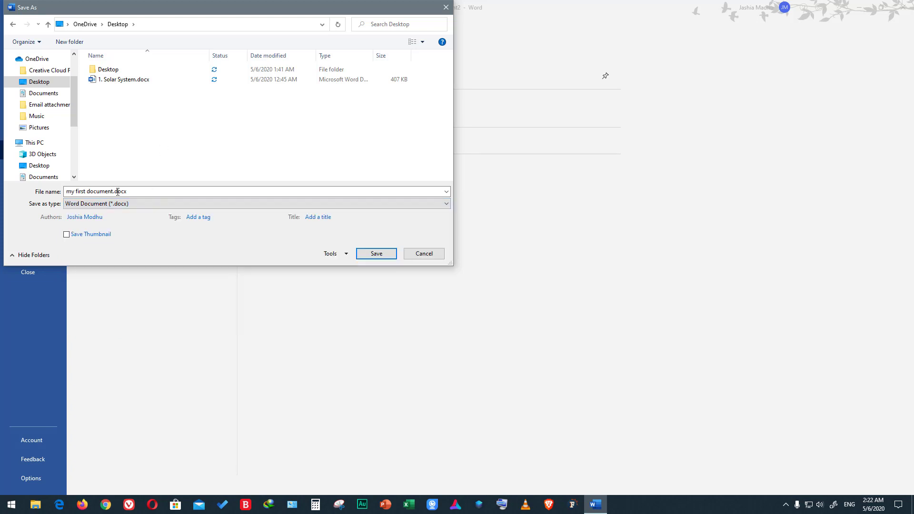
pyautogui.click(382, 257)
pyautogui.click(382, 257)
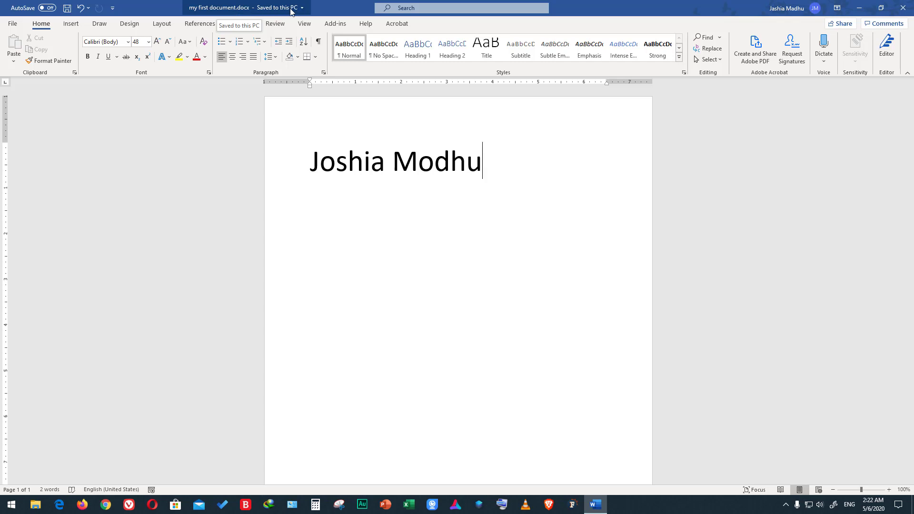
# - Close 'my first document.docx' from the File page, then minimise the Word window
pyautogui.click(488, 192)
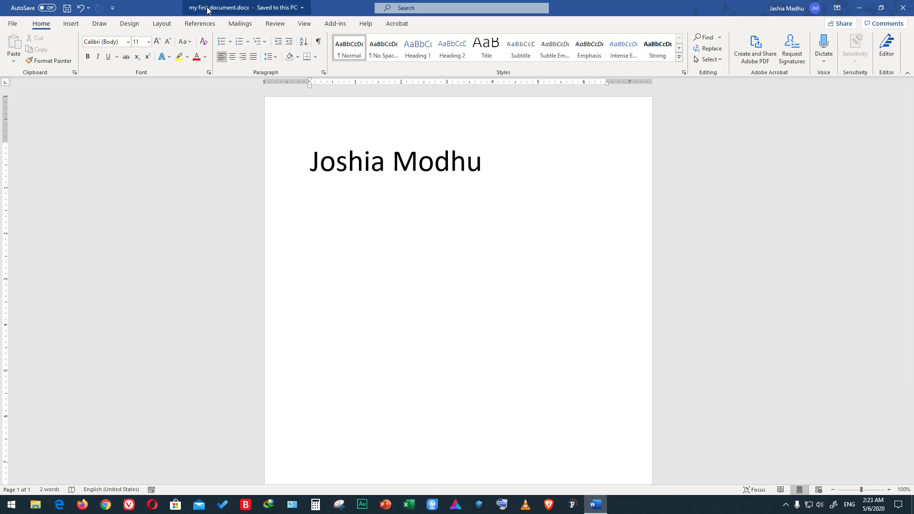
pyautogui.click(433, 186)
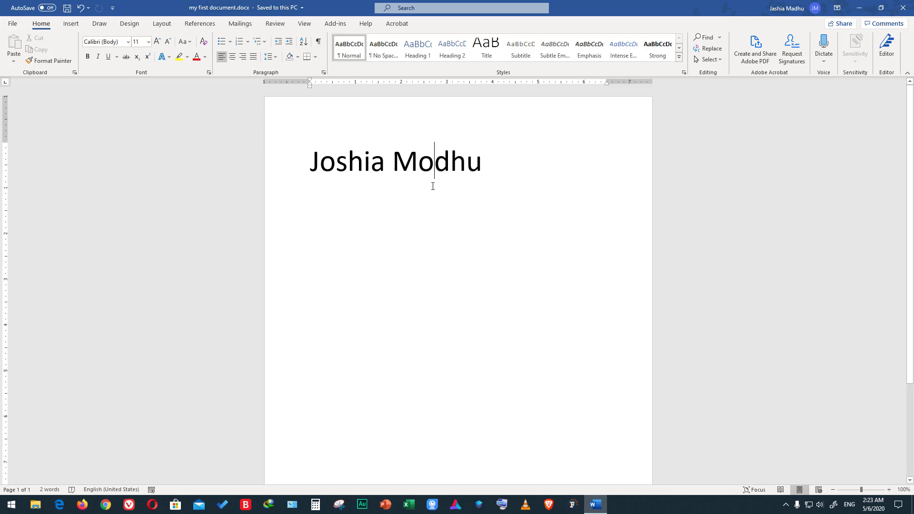
pyautogui.click(13, 28)
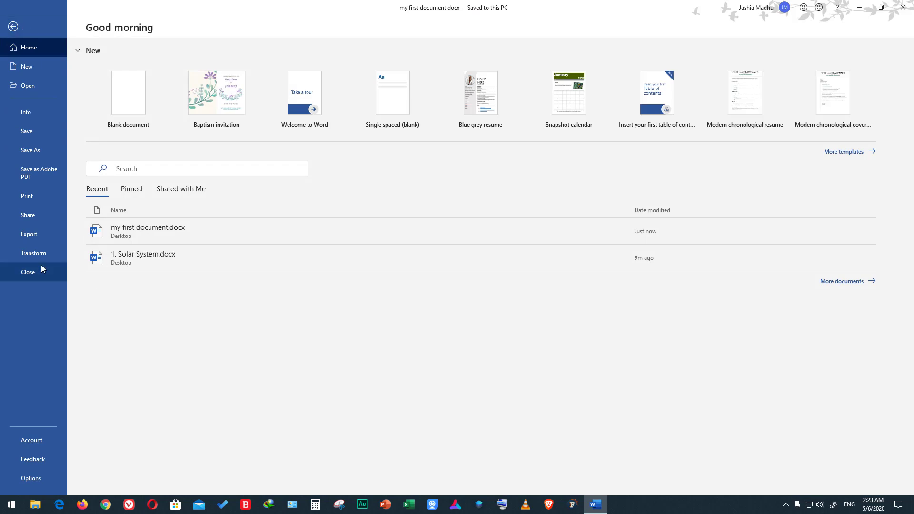
pyautogui.click(41, 271)
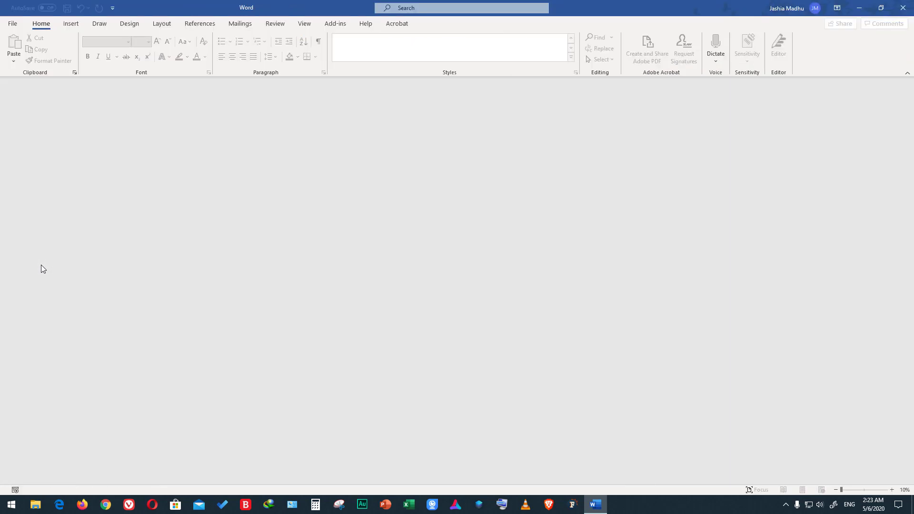
pyautogui.click(857, 9)
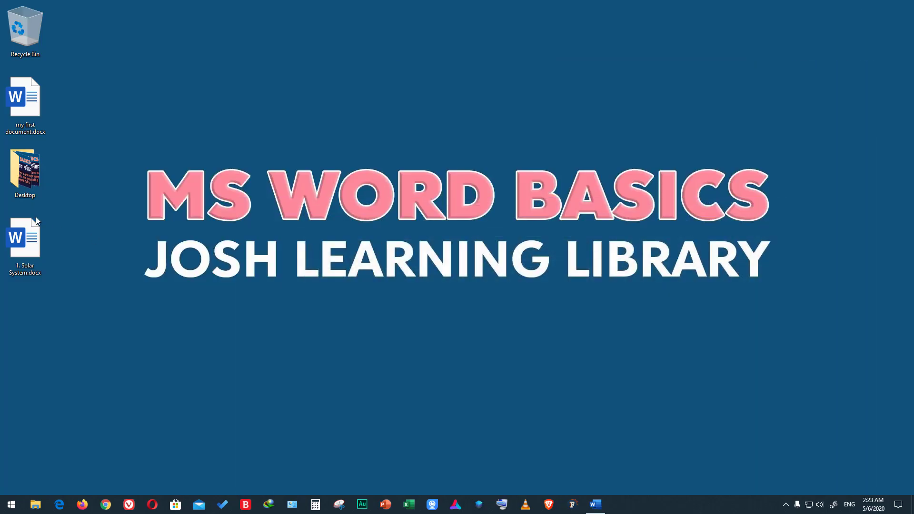
# - Open 'my first document.docx' from its desktop icon in Word
pyautogui.click(24, 98)
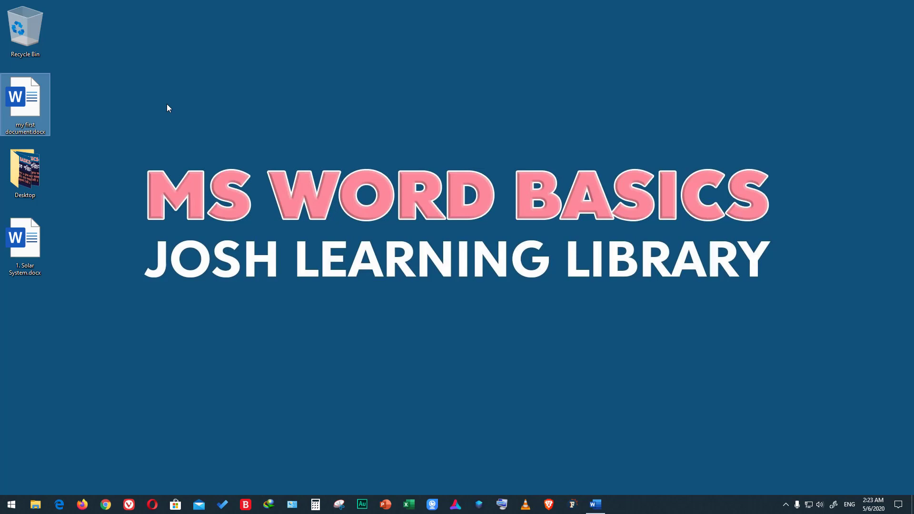
pyautogui.doubleClick(26, 107)
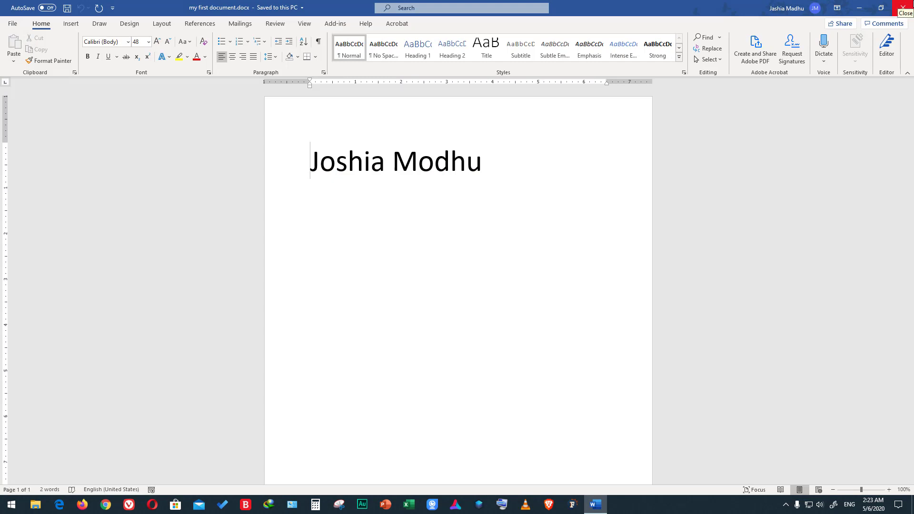
# - Close the Word window showing 'my first document.docx'
pyautogui.click(902, 6)
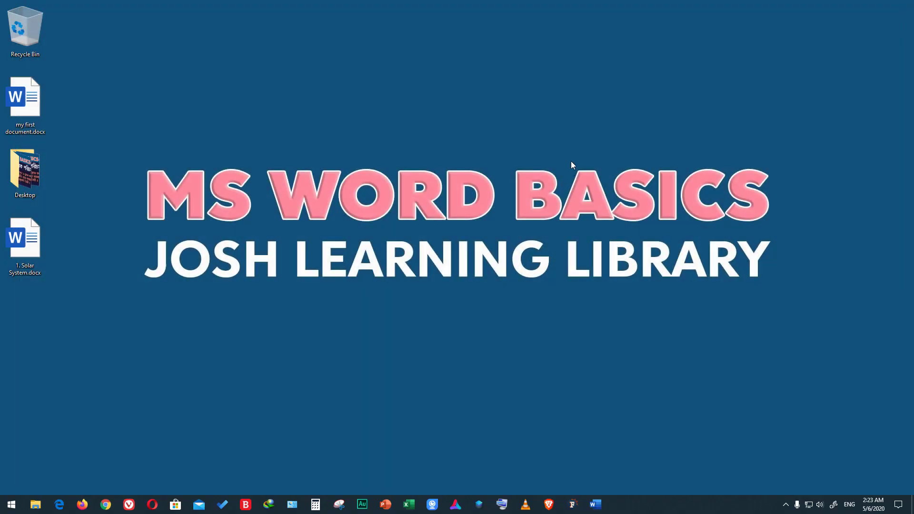